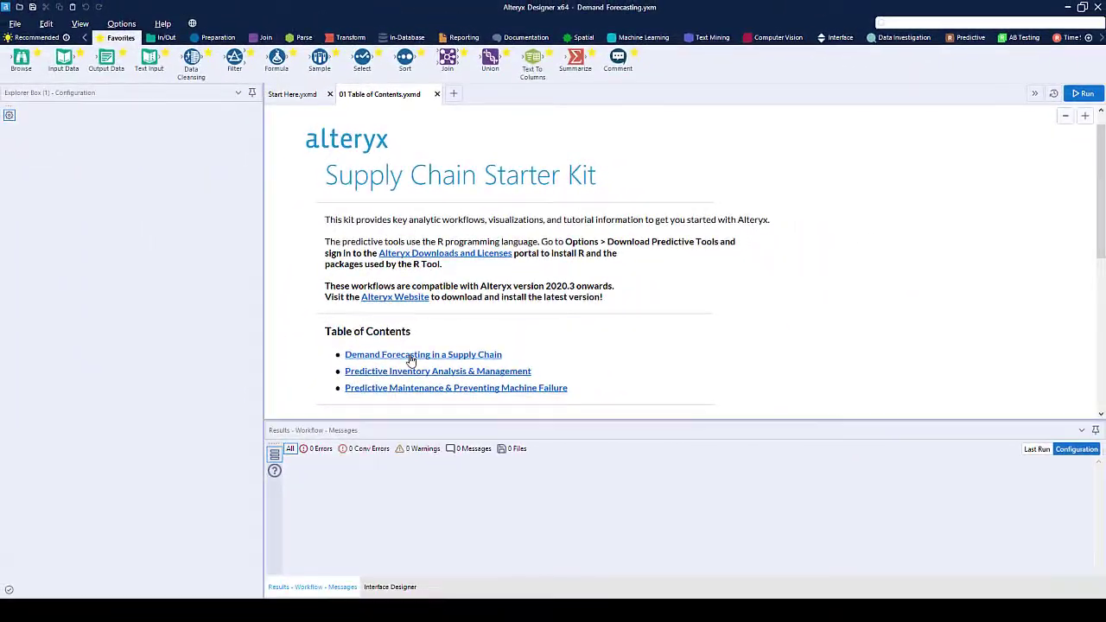
# Open Demand Forecasting.yxmd from the 'Demand Forecasting in a Supply Chain' link on the 01 Table of Contents page
pyautogui.click(332, 444)
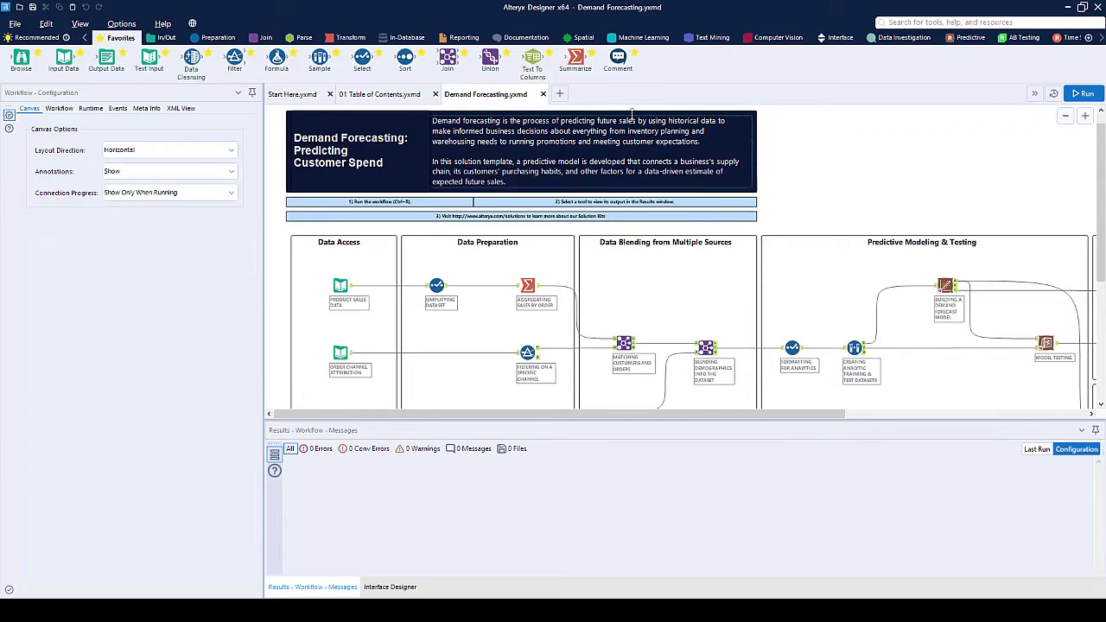
# Preview the product sales, order channel attribution and customer demographics input data
pyautogui.click(559, 94)
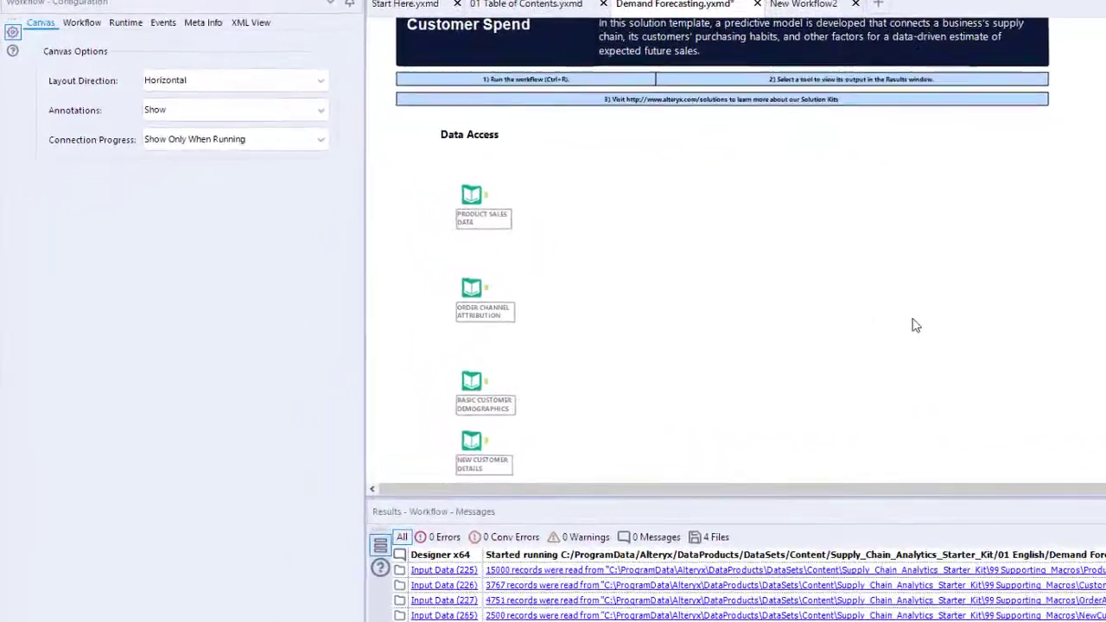
pyautogui.click(508, 197)
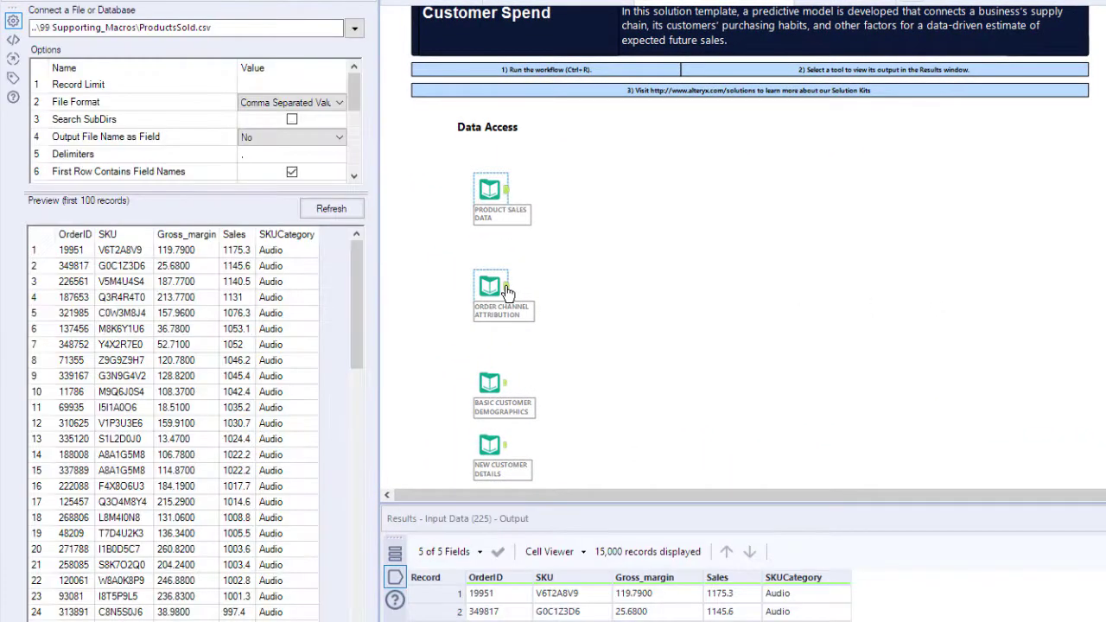
pyautogui.click(506, 292)
pyautogui.click(506, 390)
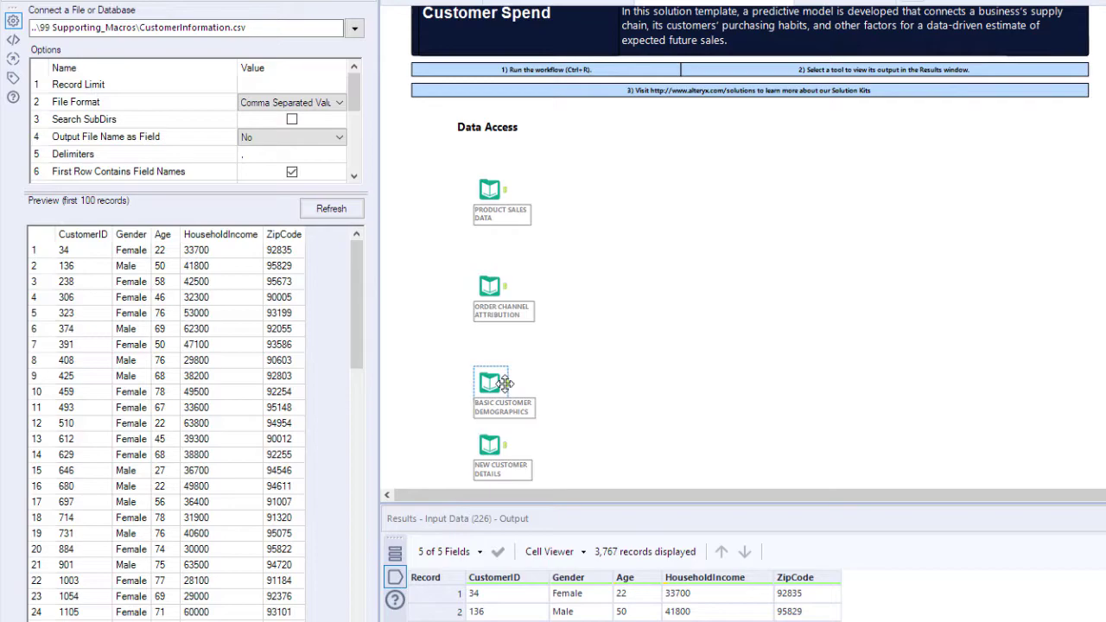
pyautogui.click(503, 194)
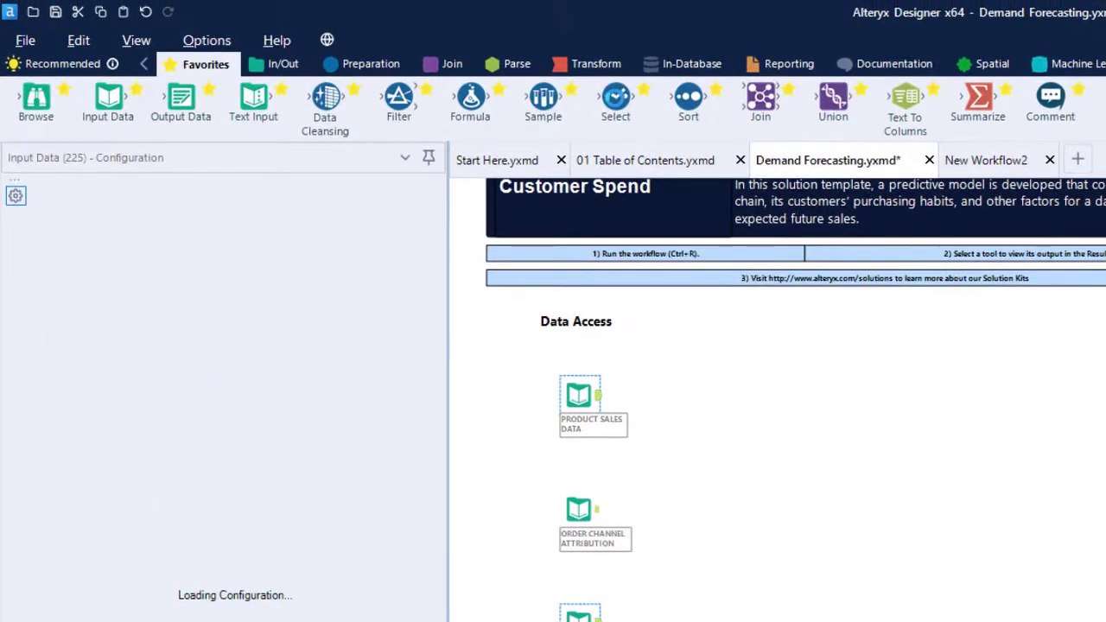
# Add a Select after Product Sales Data that makes Sales a Double and drops Gross_margin, SKUCategory and SKU
pyautogui.moveTo(616, 99); pyautogui.dragTo(686, 395)
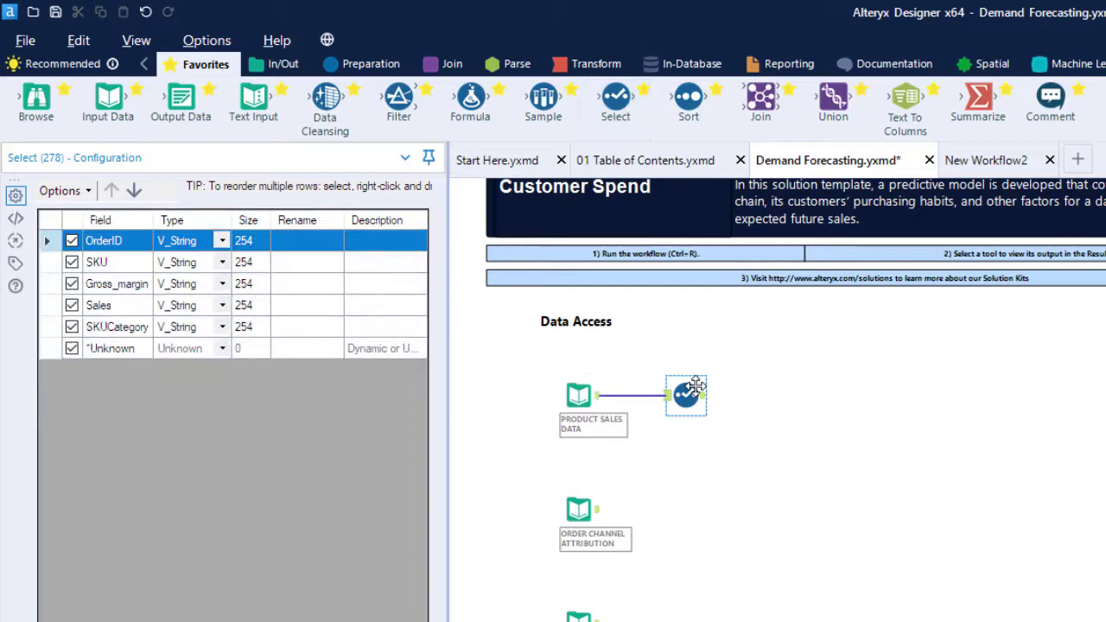
pyautogui.click(222, 305)
pyautogui.click(222, 305)
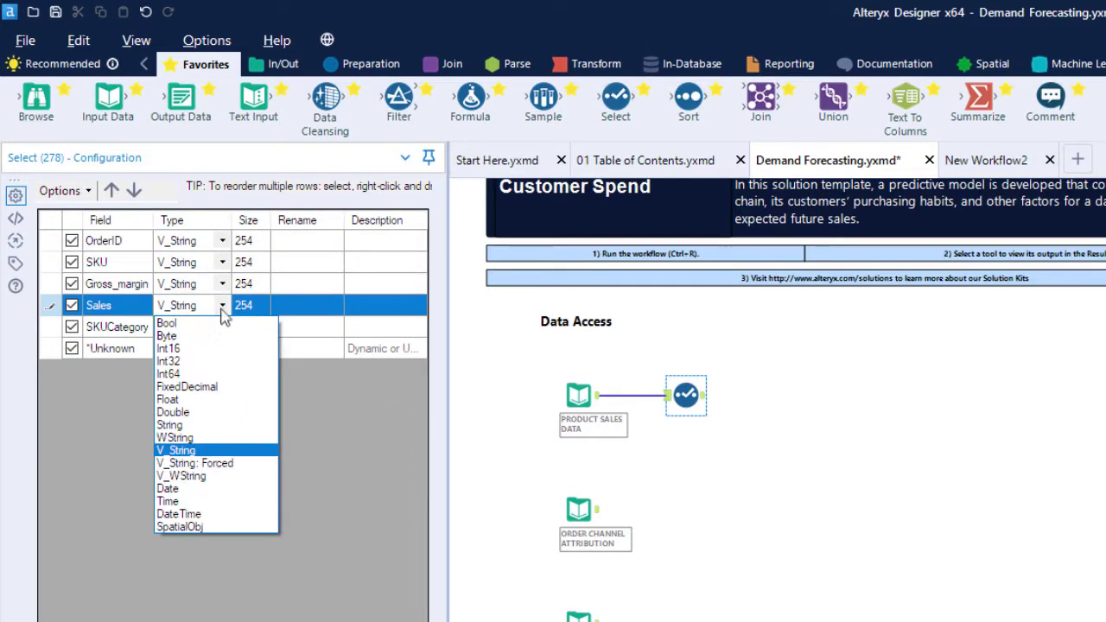
pyautogui.click(204, 416)
pyautogui.click(72, 283)
pyautogui.click(71, 327)
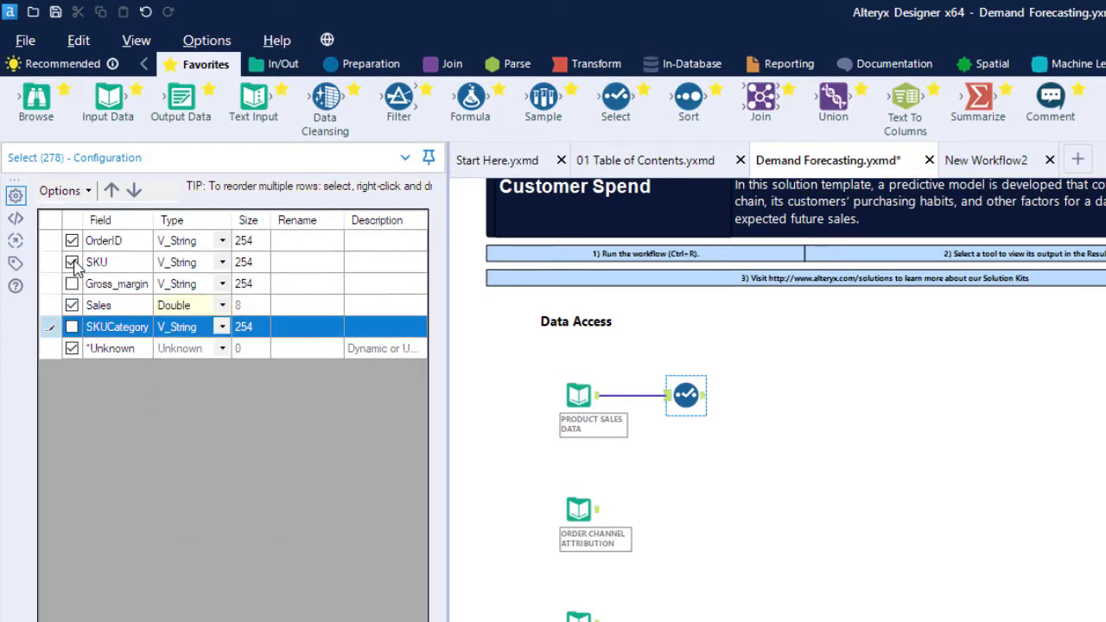
pyautogui.click(72, 261)
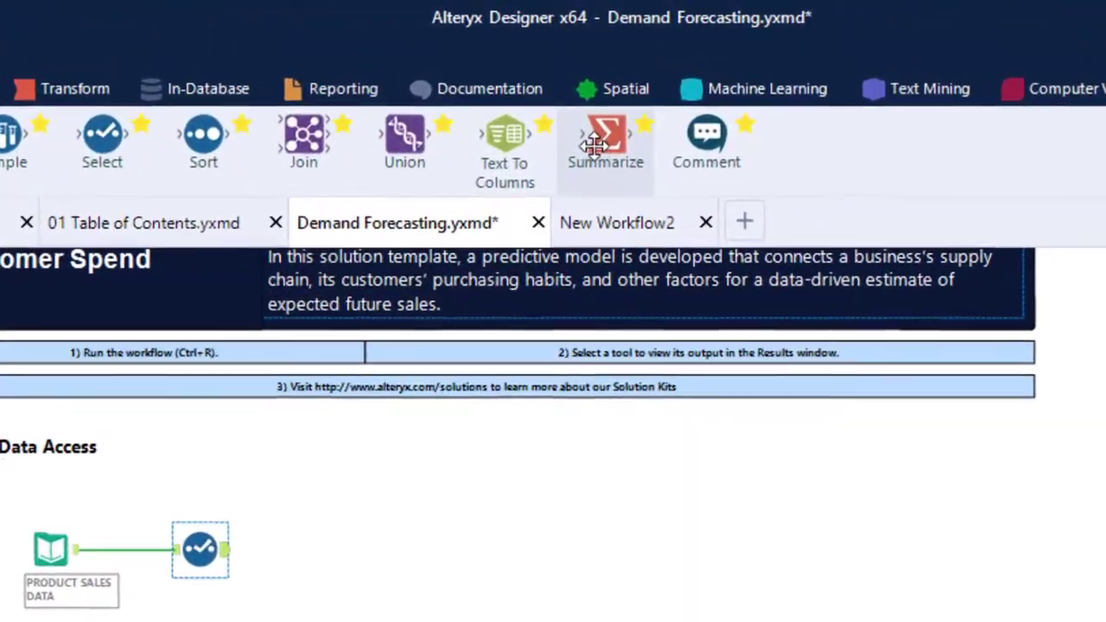
# Summarize by grouping on OrderID and summing Sales into Sum_Sales, then run the workflow
pyautogui.moveTo(578, 69); pyautogui.dragTo(430, 277)
pyautogui.moveTo(428, 469); pyautogui.dragTo(428, 469)
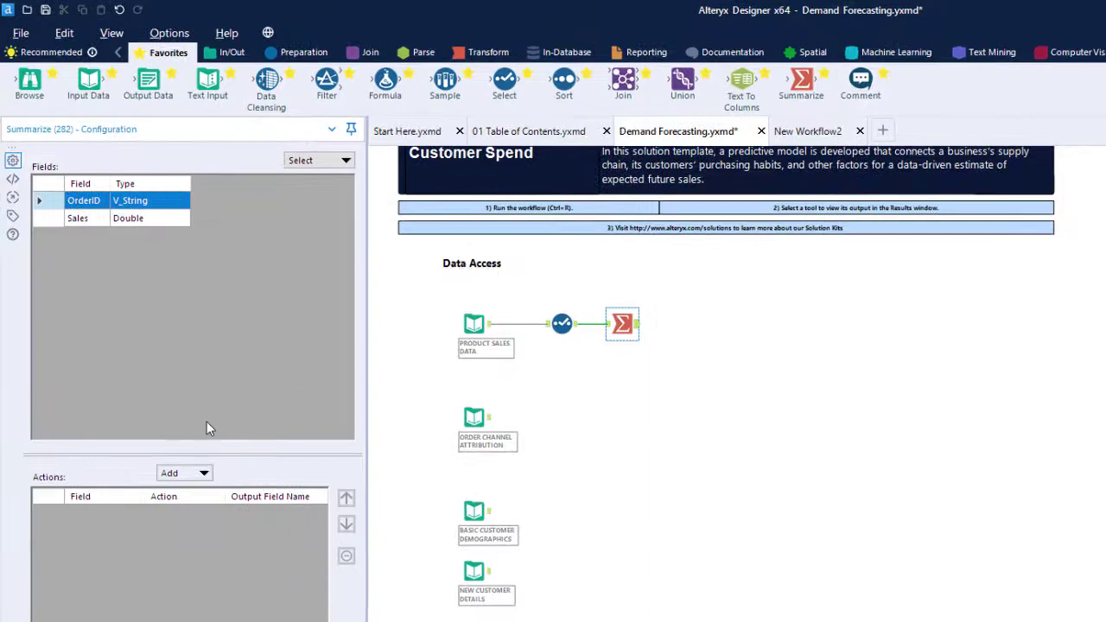
pyautogui.click(168, 477)
pyautogui.click(177, 492)
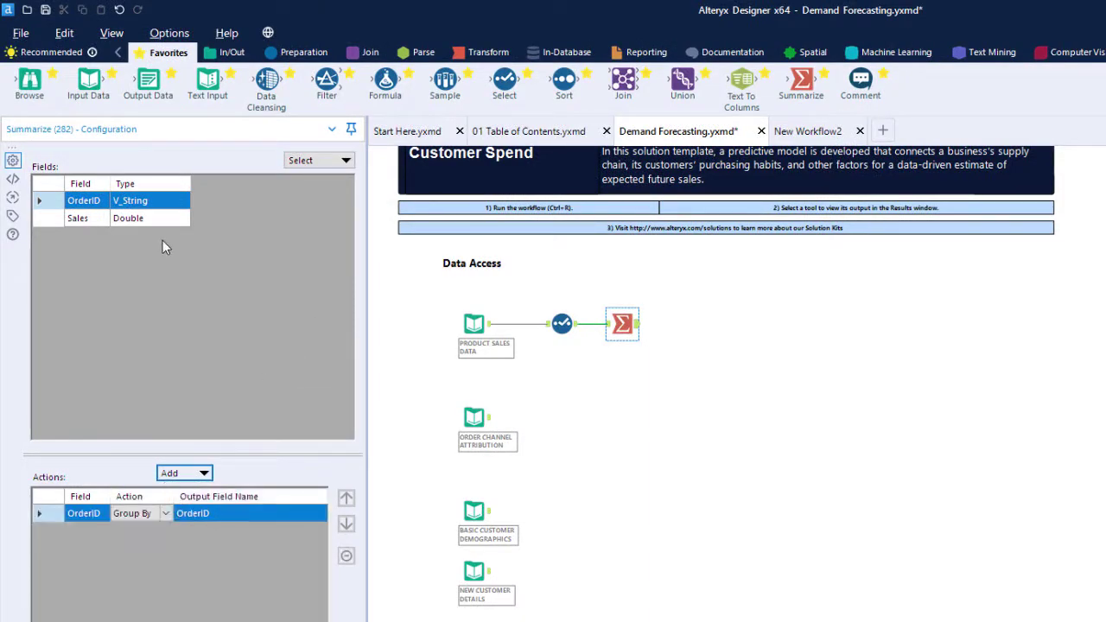
pyautogui.click(161, 221)
pyautogui.click(196, 476)
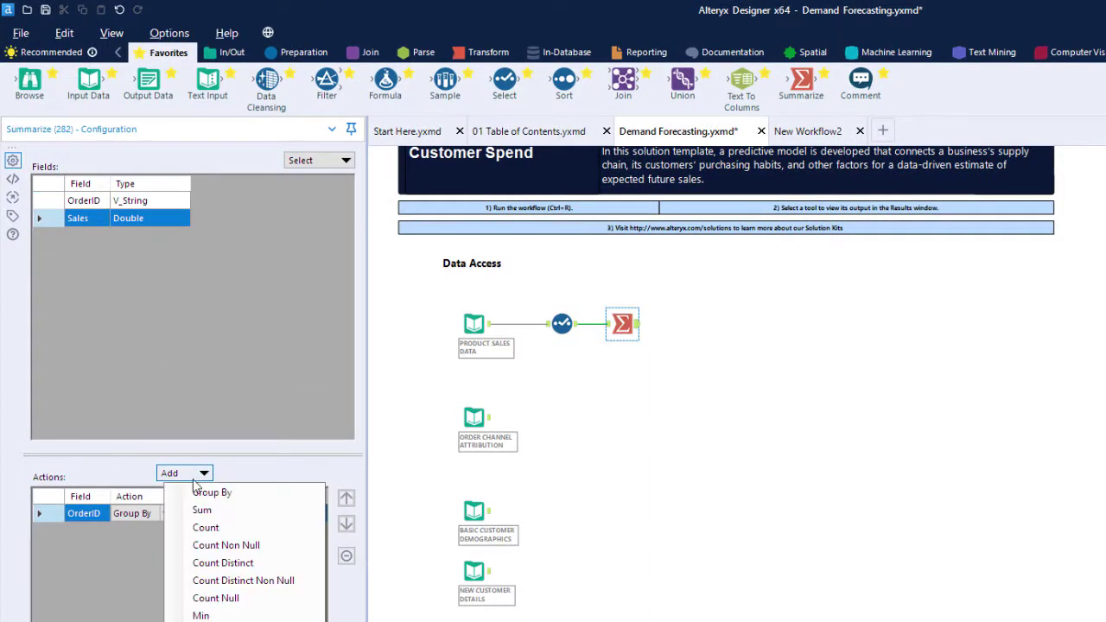
pyautogui.click(186, 509)
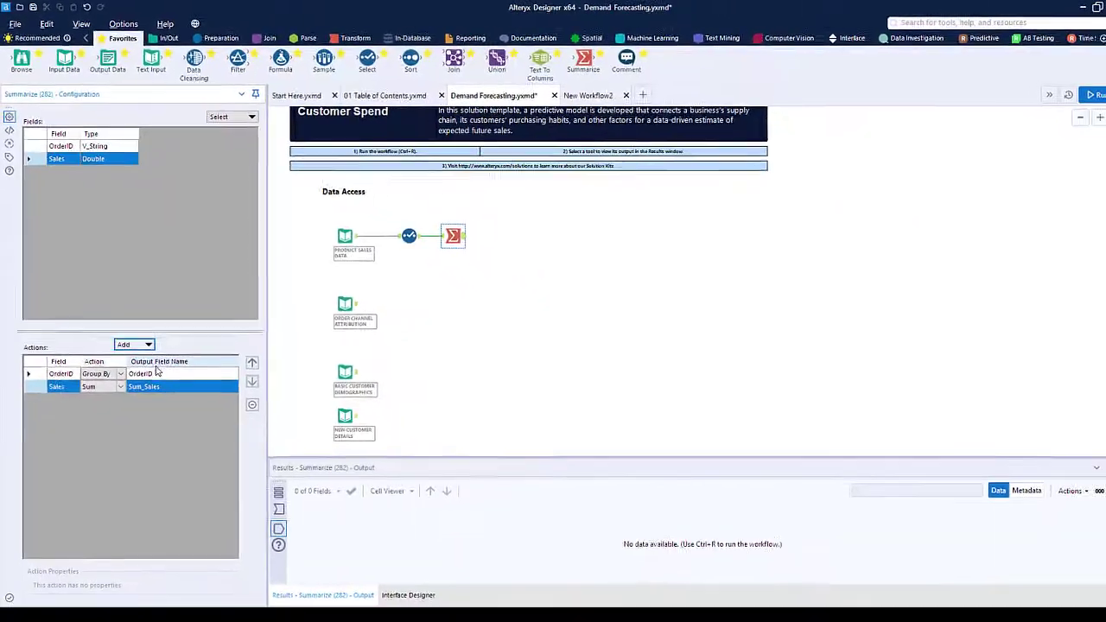
pyautogui.hotkey('ctrl', 'r')
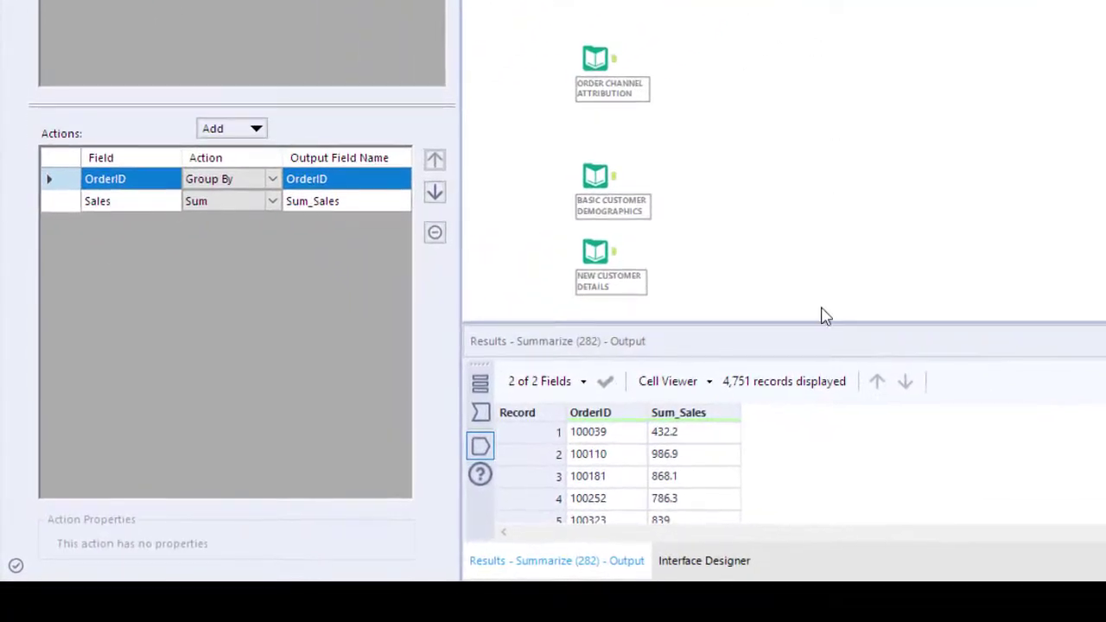
pyautogui.moveTo(743, 447)
pyautogui.mouseDown()
pyautogui.moveTo(733, 487)
pyautogui.moveTo(733, 440)
pyautogui.mouseUp()
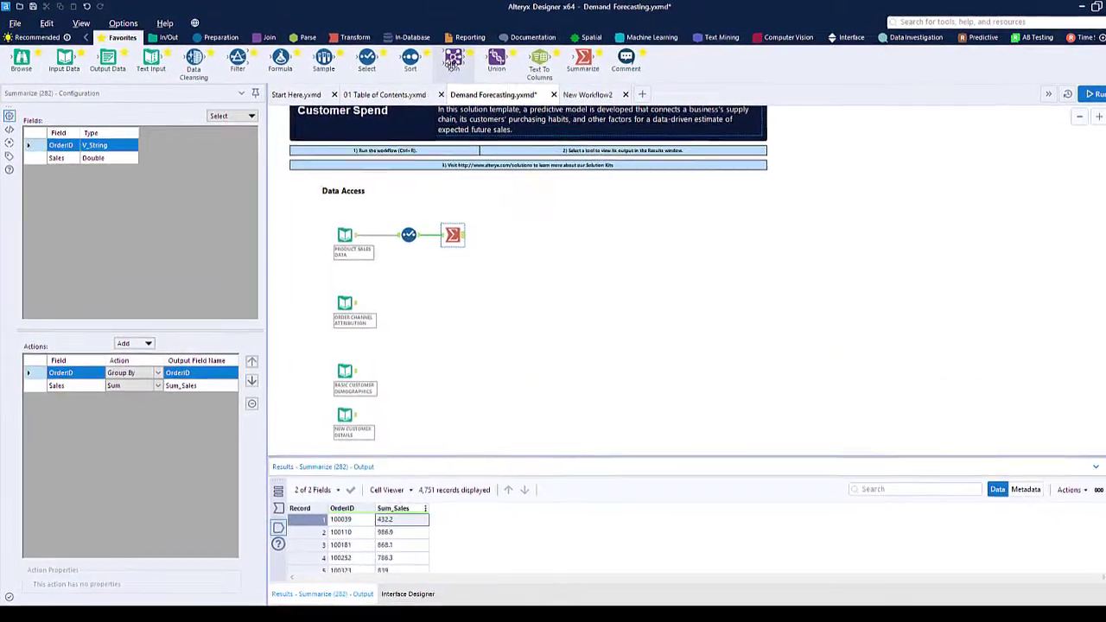
# Join the summarized sales with Order Channel Attribution on OrderID, run, and view the joined records
pyautogui.moveTo(490, 58); pyautogui.dragTo(546, 255)
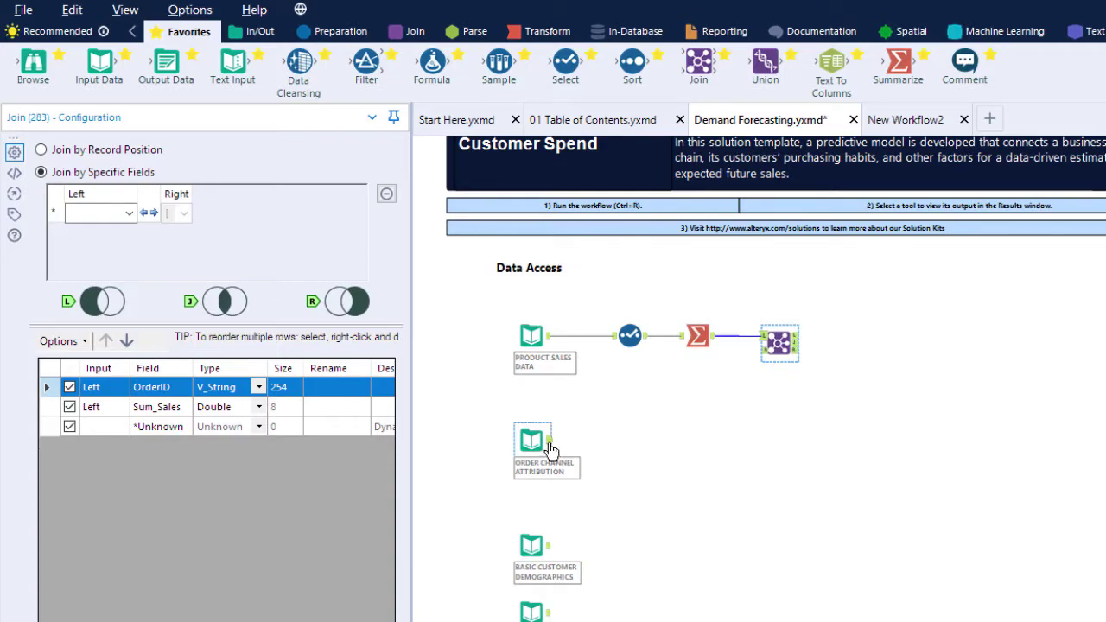
pyautogui.moveTo(550, 442); pyautogui.dragTo(779, 363)
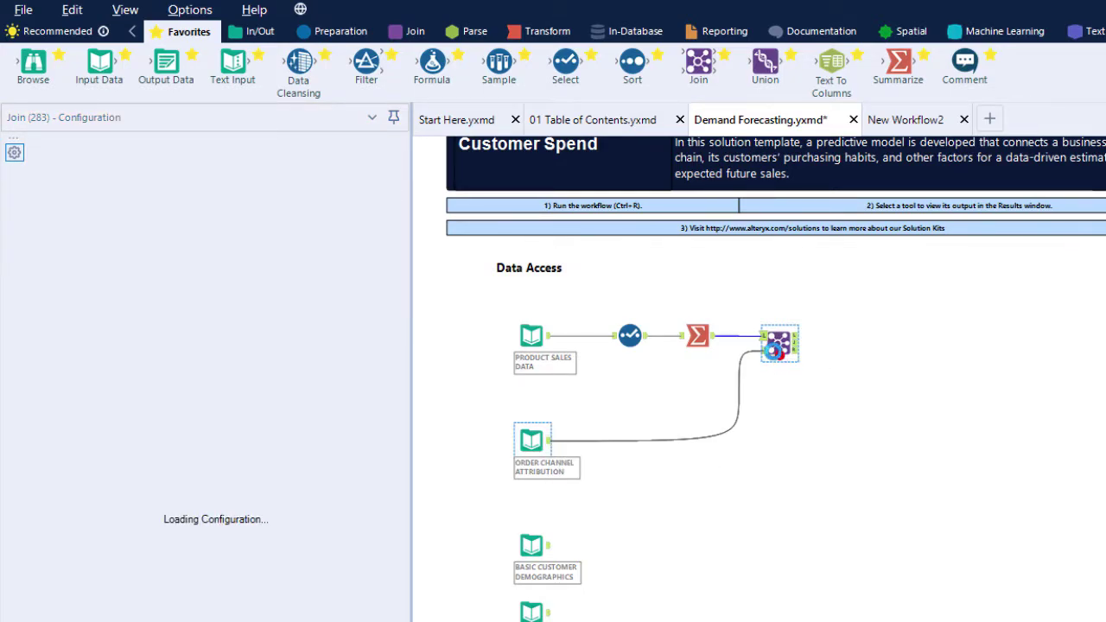
pyautogui.click(99, 212)
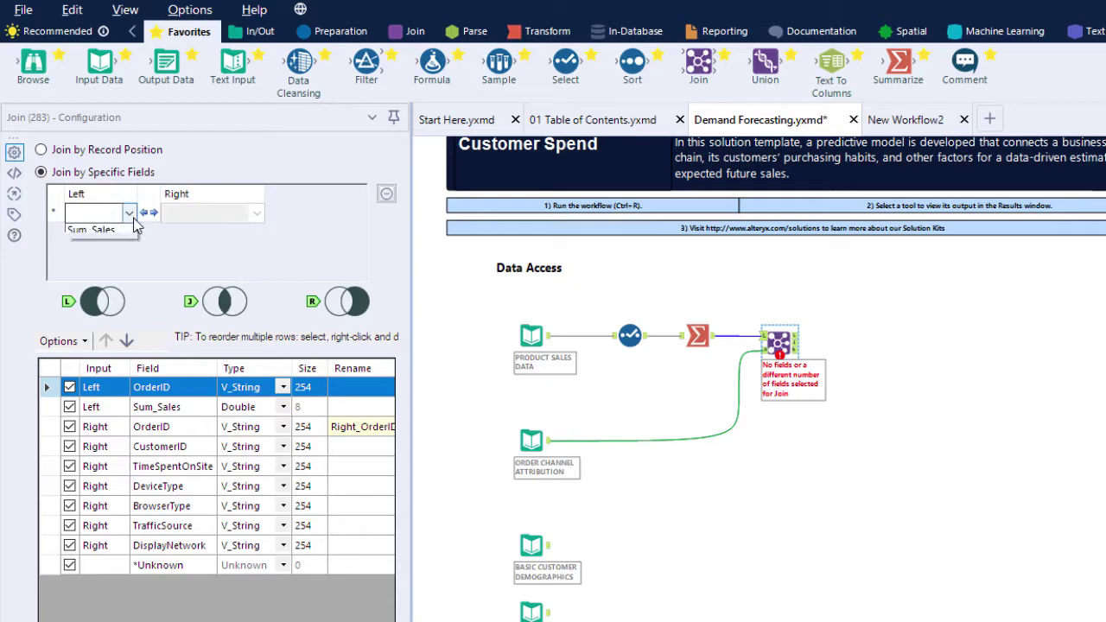
pyautogui.click(85, 229)
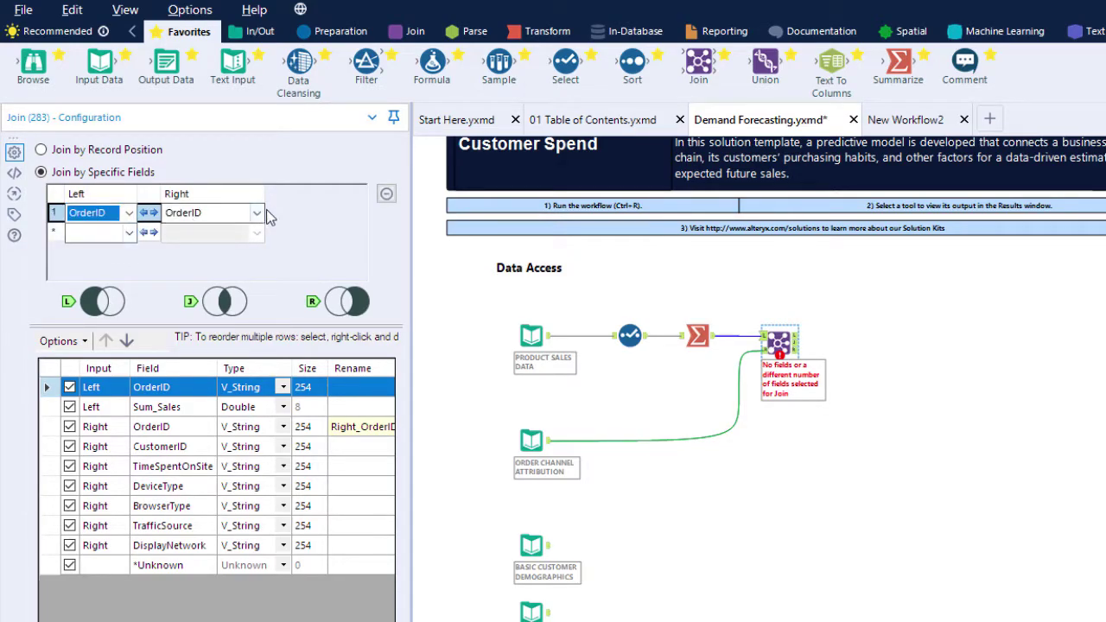
pyautogui.hotkey('ctrl', 'r')
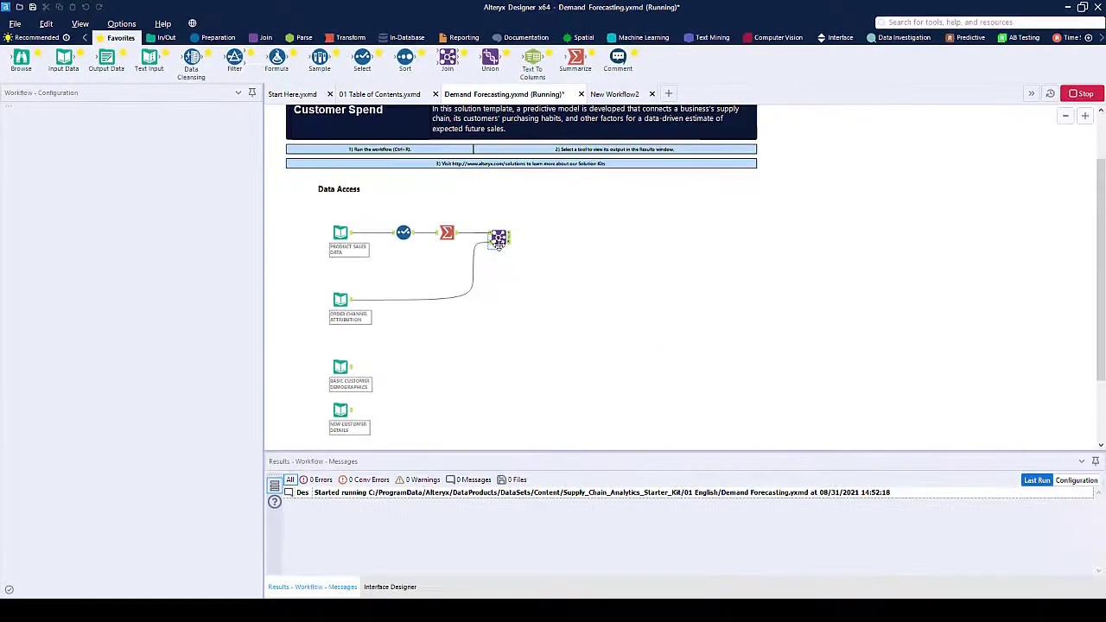
pyautogui.click(509, 243)
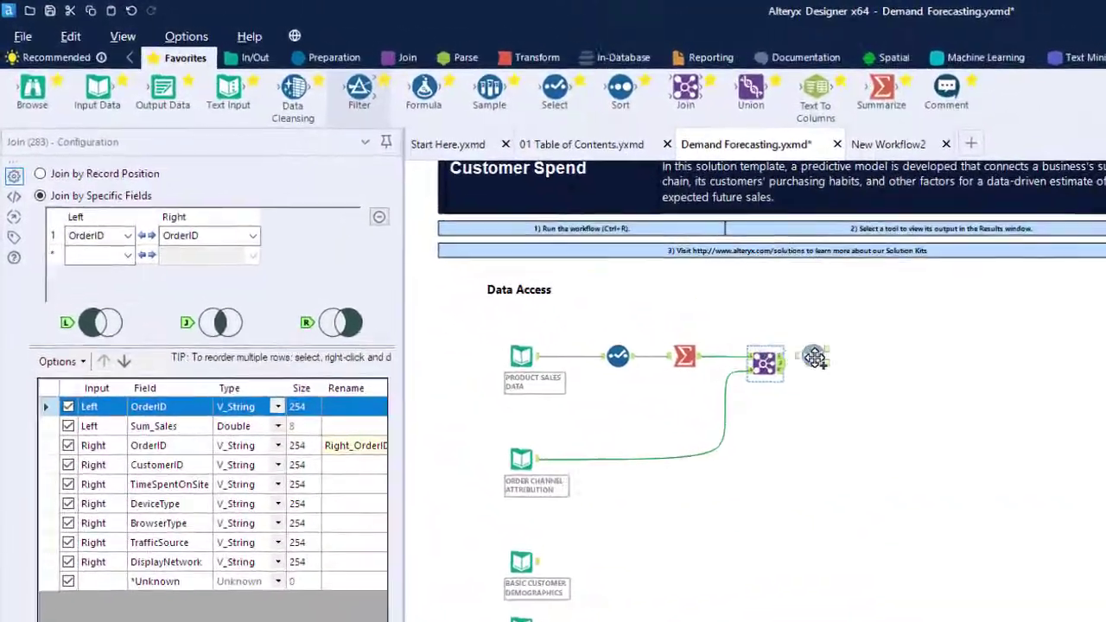
# Filter the joined rows to TrafficSource Equals Display, run, check the True output, and preview the customer demographics
pyautogui.moveTo(511, 237); pyautogui.dragTo(544, 237)
pyautogui.moveTo(880, 384); pyautogui.dragTo(876, 384)
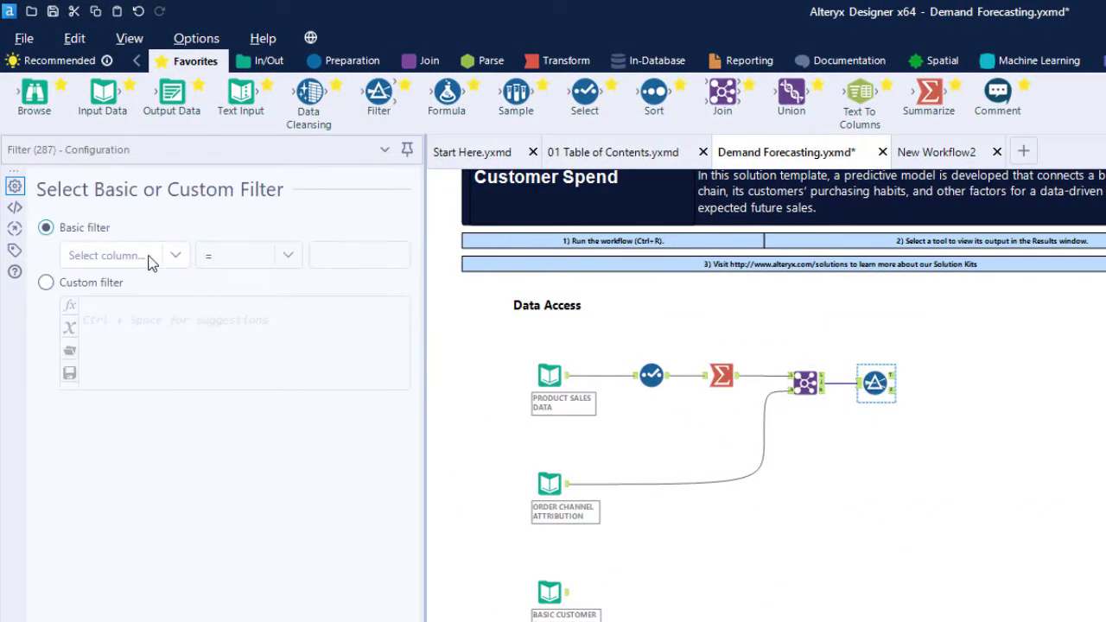
pyautogui.click(149, 263)
pyautogui.click(144, 415)
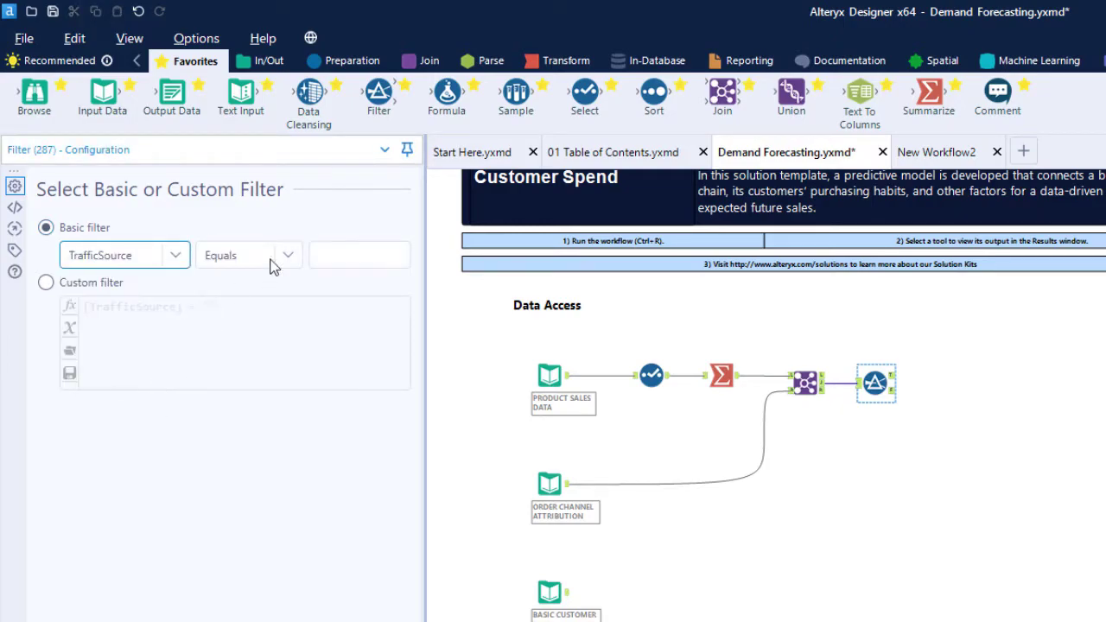
pyautogui.click(278, 258)
pyautogui.click(328, 256)
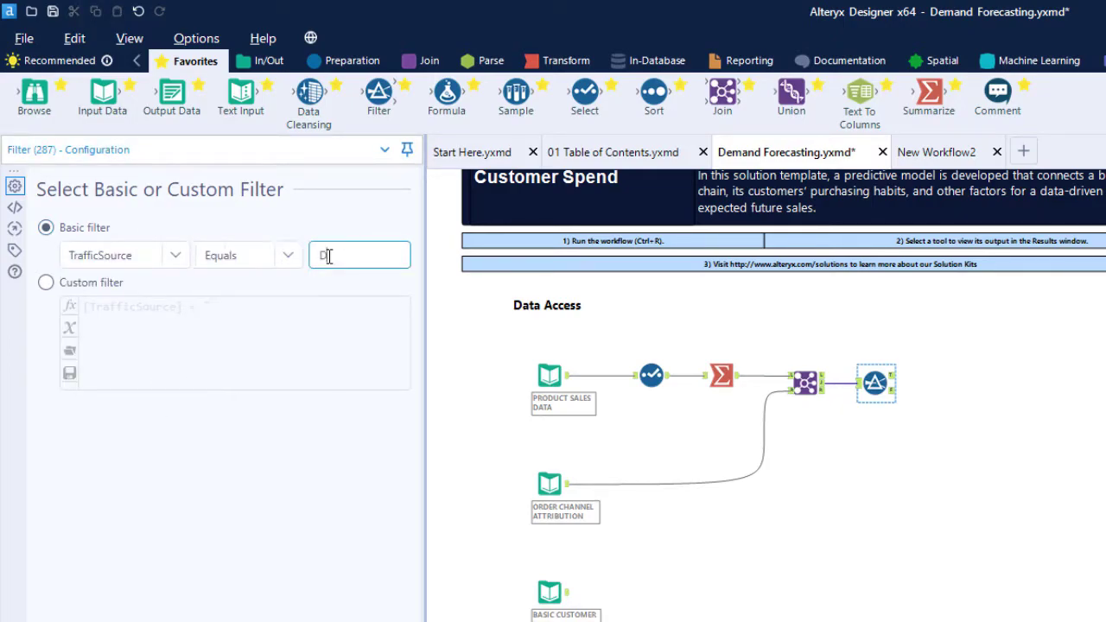
pyautogui.click(793, 402)
pyautogui.hotkey('ctrl', 'r')
pyautogui.click(907, 411)
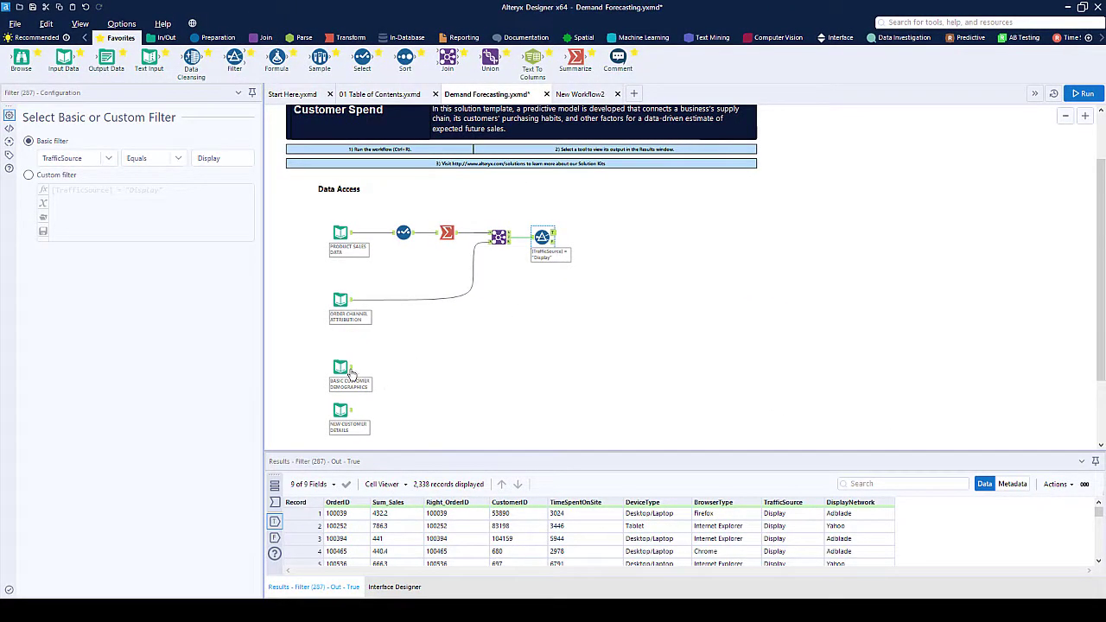
pyautogui.click(345, 372)
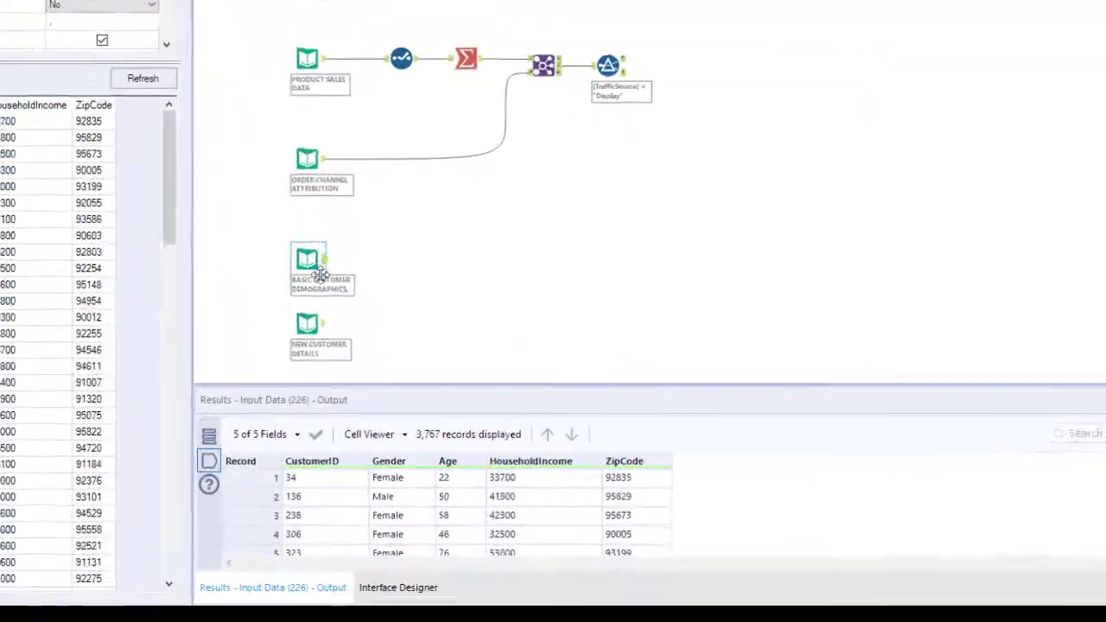
pyautogui.moveTo(495, 508)
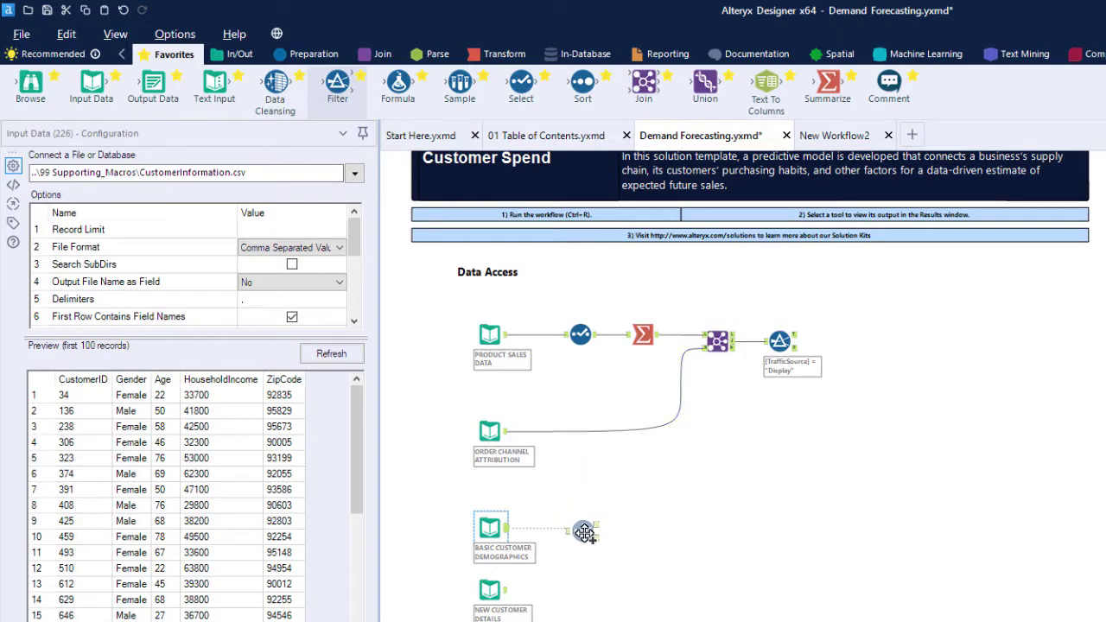
# Filter customer demographics to HouseholdIncome Is not null, run, and view the 3,566 passing records
pyautogui.moveTo(584, 533); pyautogui.dragTo(582, 528)
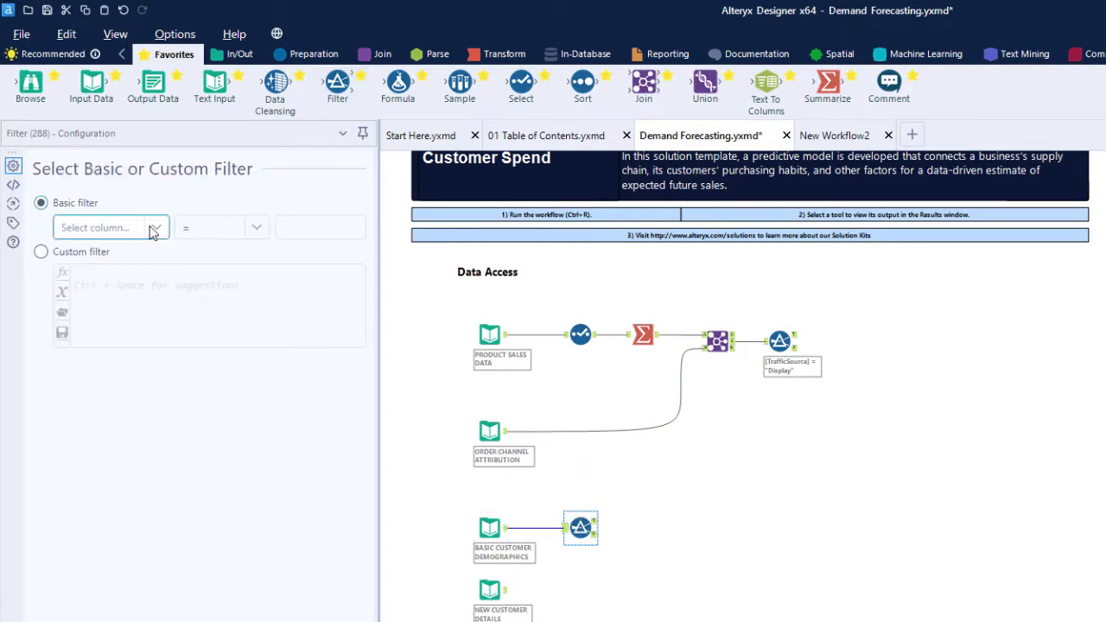
pyautogui.click(152, 230)
pyautogui.click(146, 301)
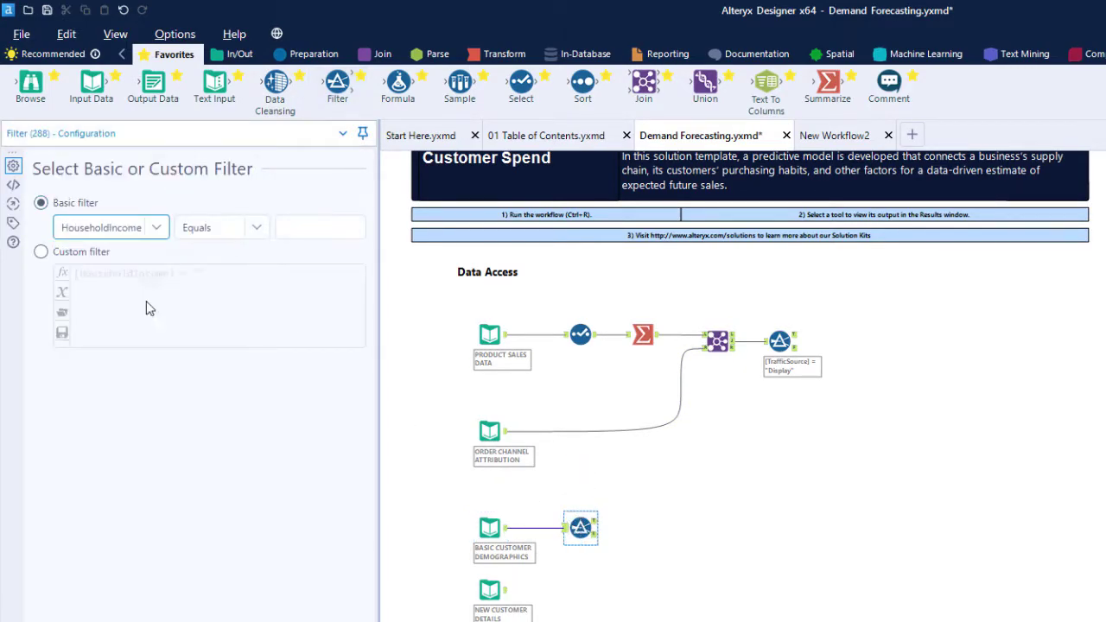
pyautogui.click(250, 228)
pyautogui.click(212, 370)
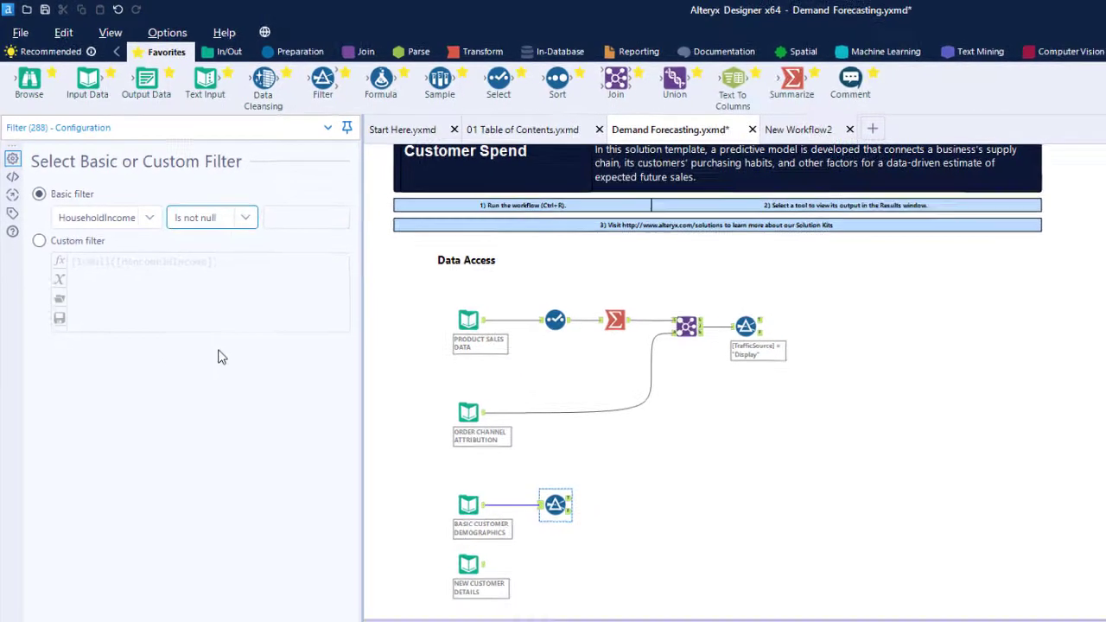
pyautogui.hotkey('ctrl', 'r')
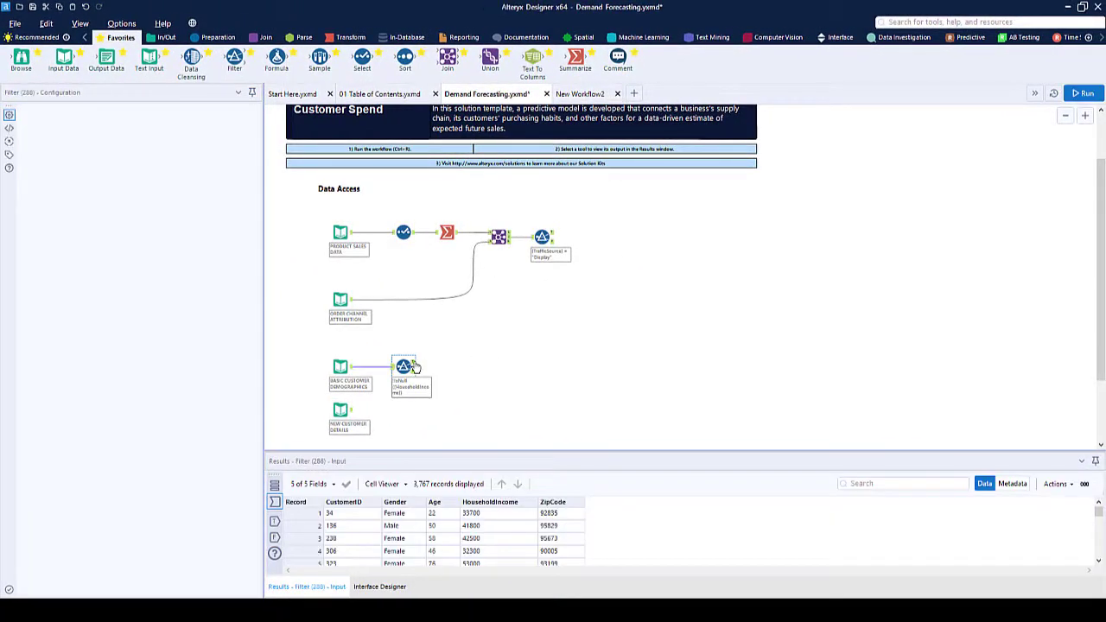
pyautogui.click(416, 363)
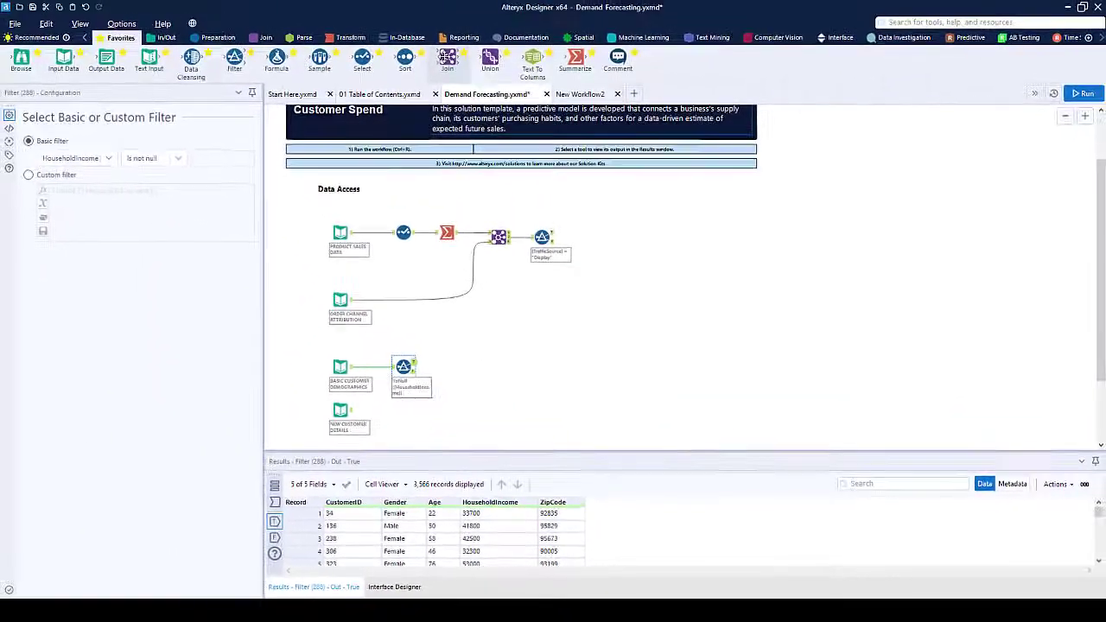
# Join the Display-filter output with the filtered demographics on CustomerID, giving 2,208 records
pyautogui.moveTo(447, 57); pyautogui.dragTo(540, 156)
pyautogui.moveTo(597, 239); pyautogui.dragTo(595, 241)
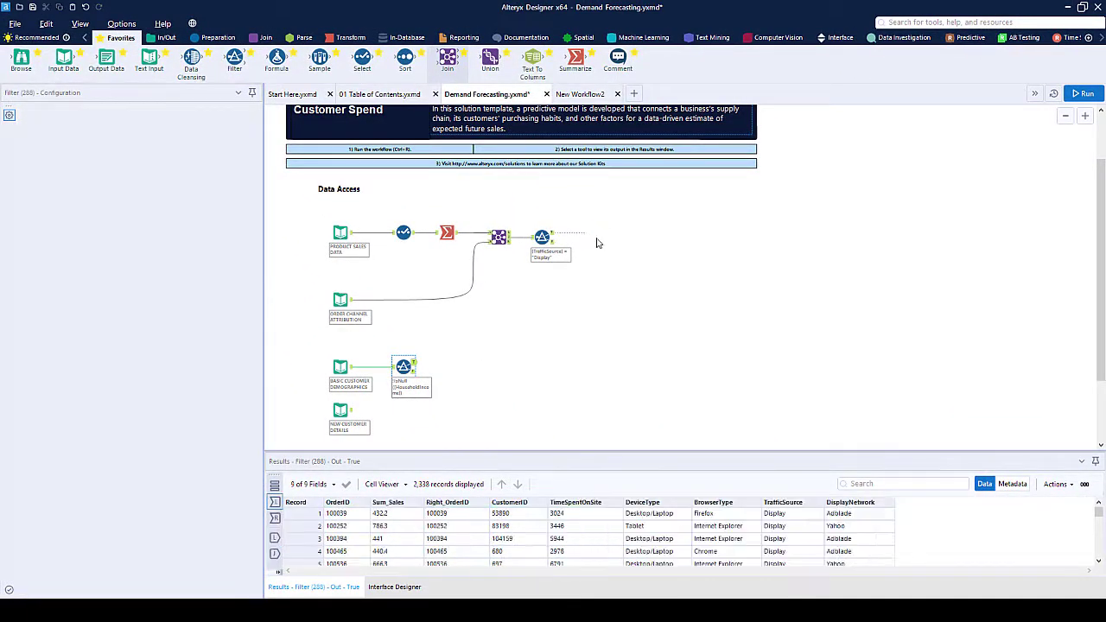
pyautogui.moveTo(413, 366); pyautogui.dragTo(588, 246)
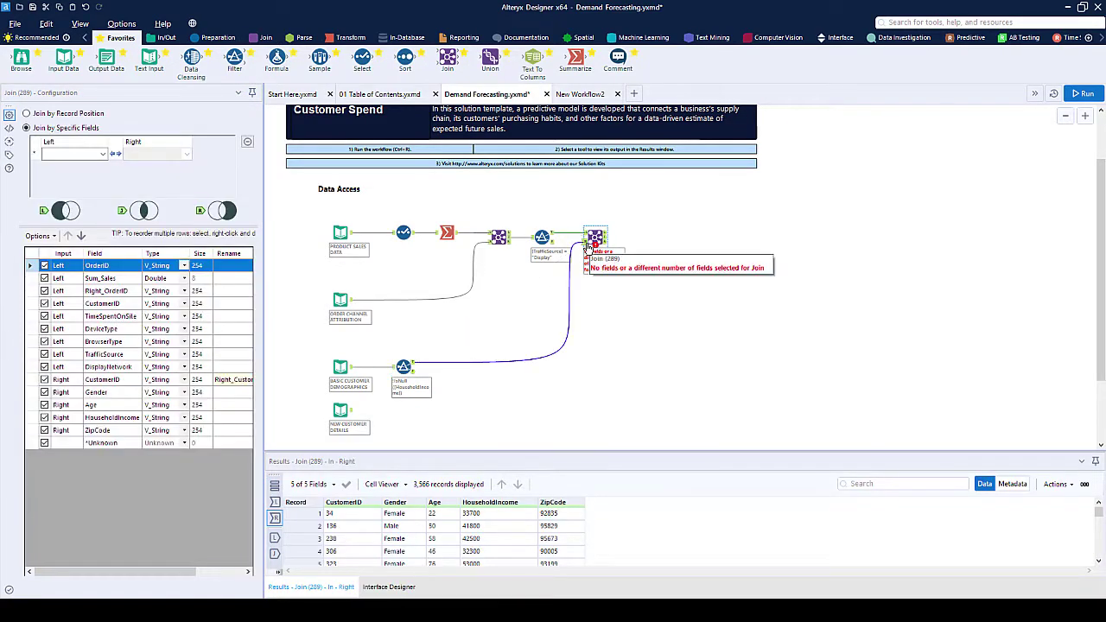
pyautogui.click(104, 154)
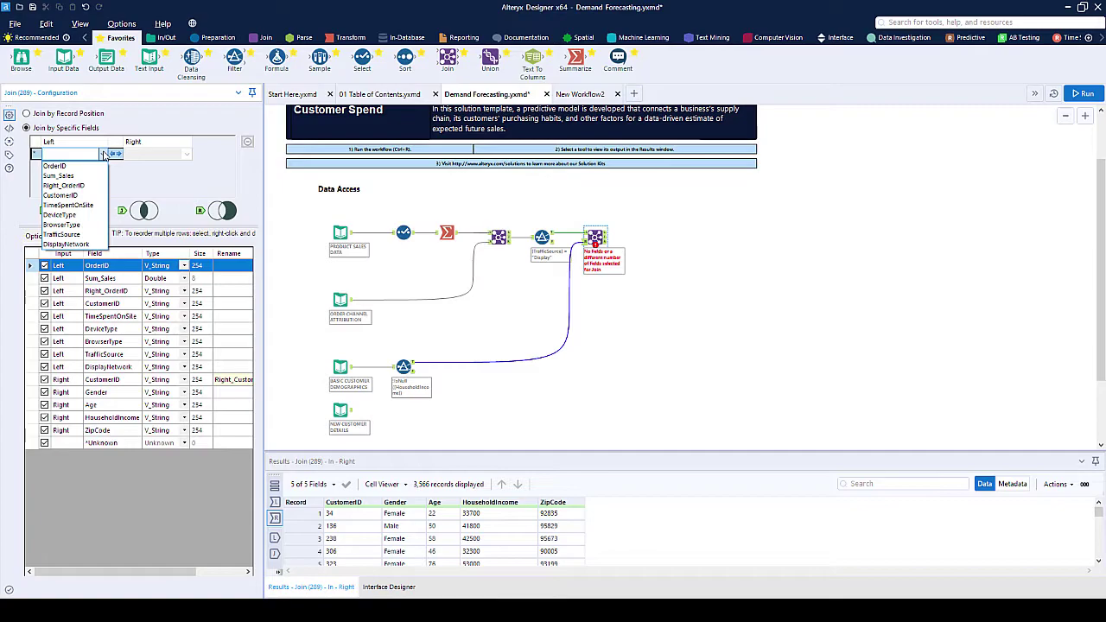
pyautogui.click(61, 195)
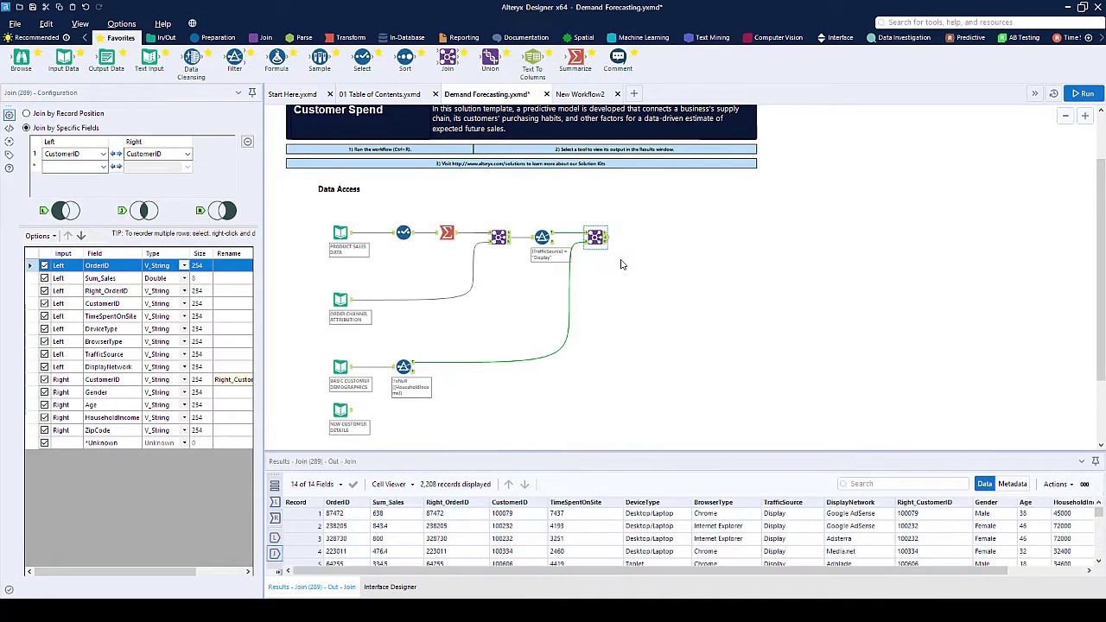
pyautogui.moveTo(725, 570); pyautogui.dragTo(809, 566)
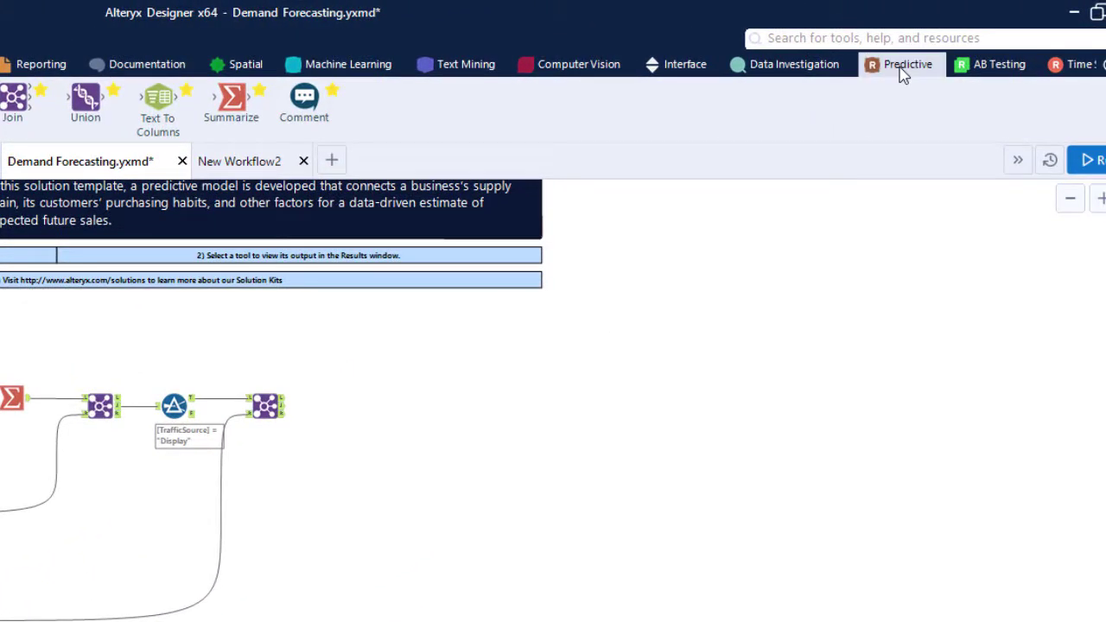
# Add a Linear Regression after the join with Sum_Sales as target and DisplayNetwork, Gender, Age, HouseholdIncome as predictors
pyautogui.click(967, 37)
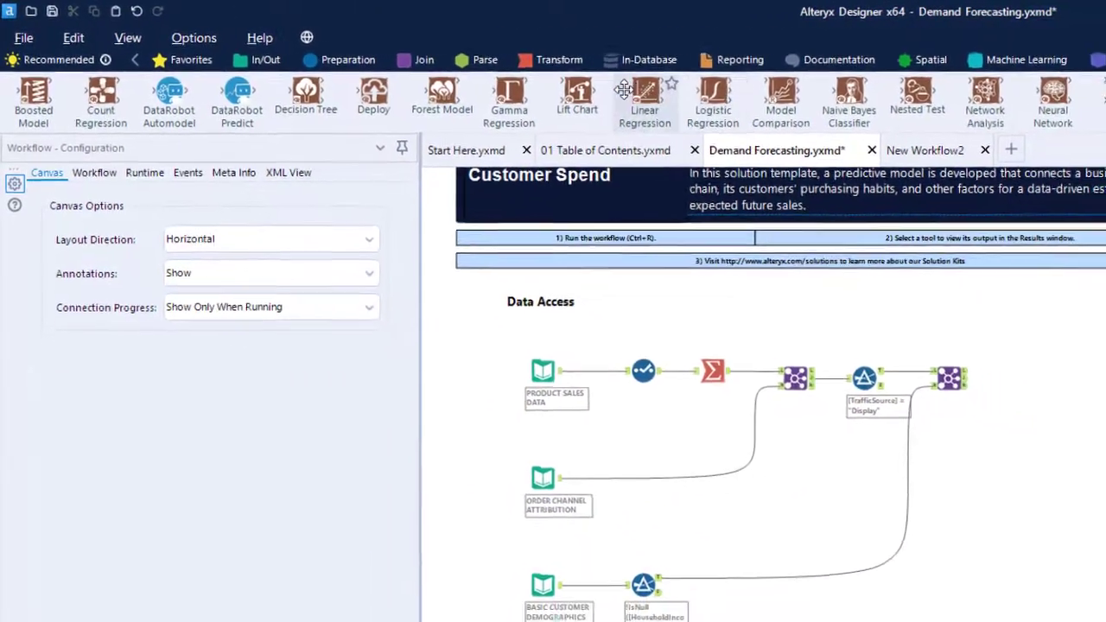
pyautogui.moveTo(141, 103); pyautogui.dragTo(503, 390)
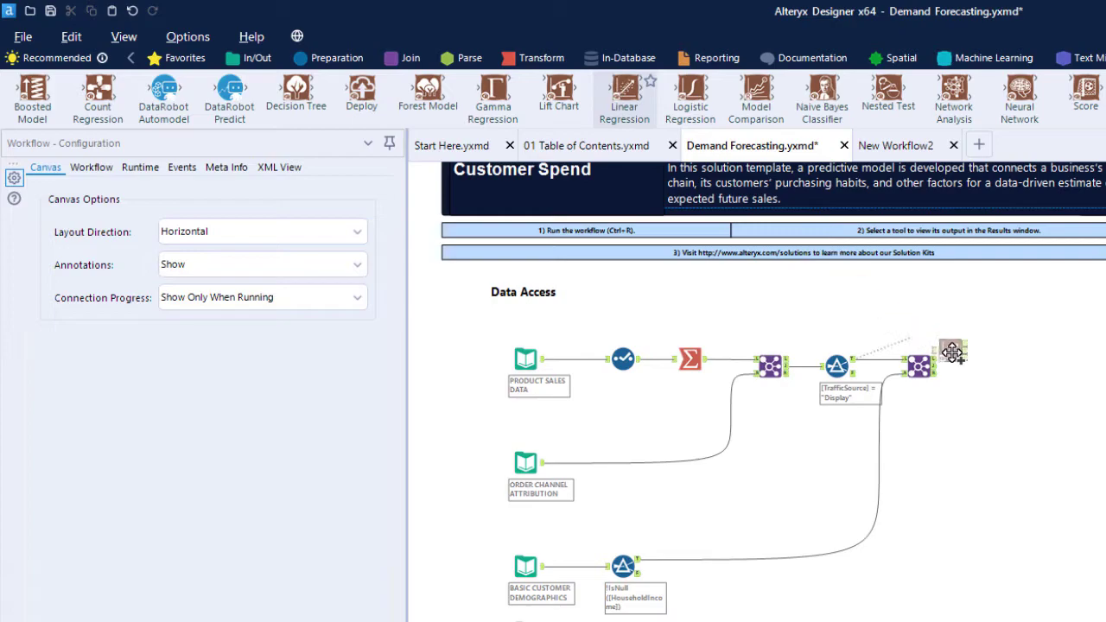
pyautogui.moveTo(952, 353); pyautogui.dragTo(978, 366)
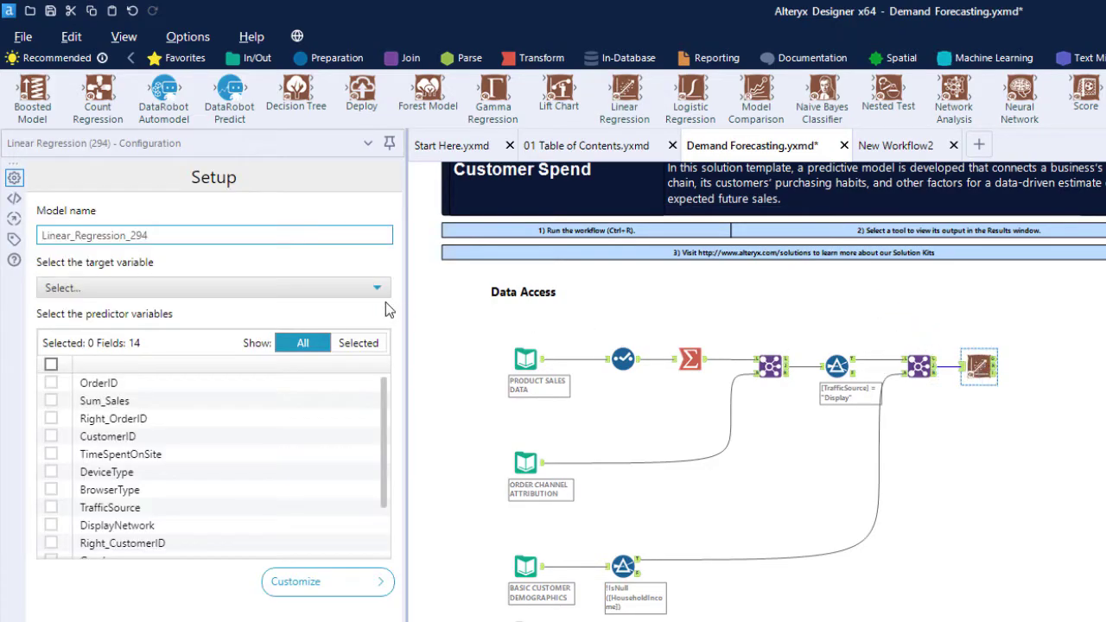
pyautogui.click(346, 288)
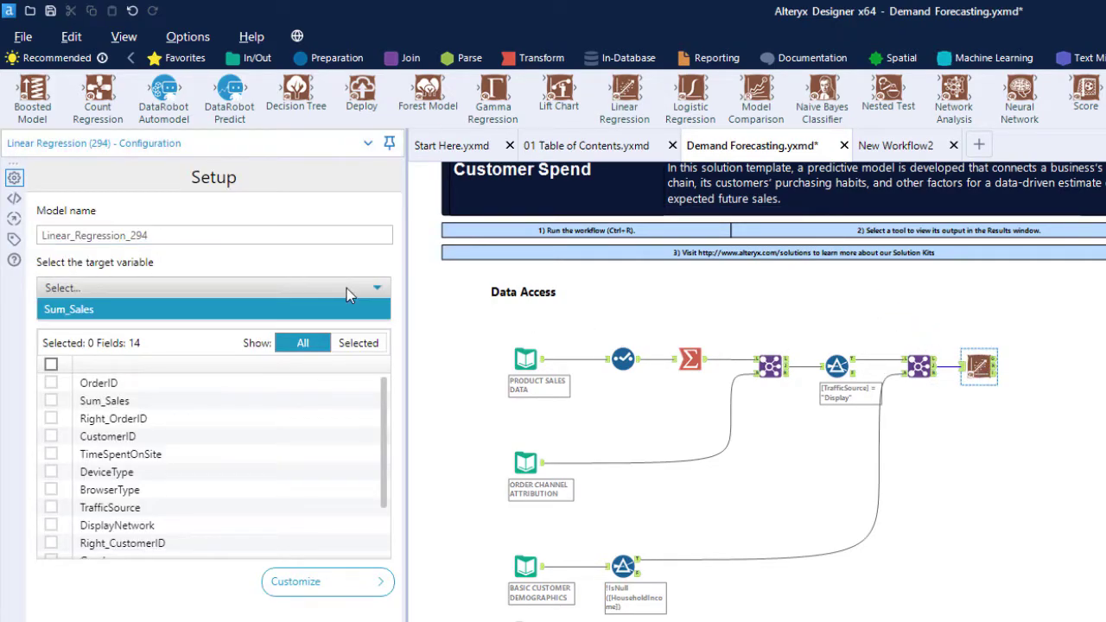
pyautogui.click(279, 311)
pyautogui.scroll(-1, 279, 476)
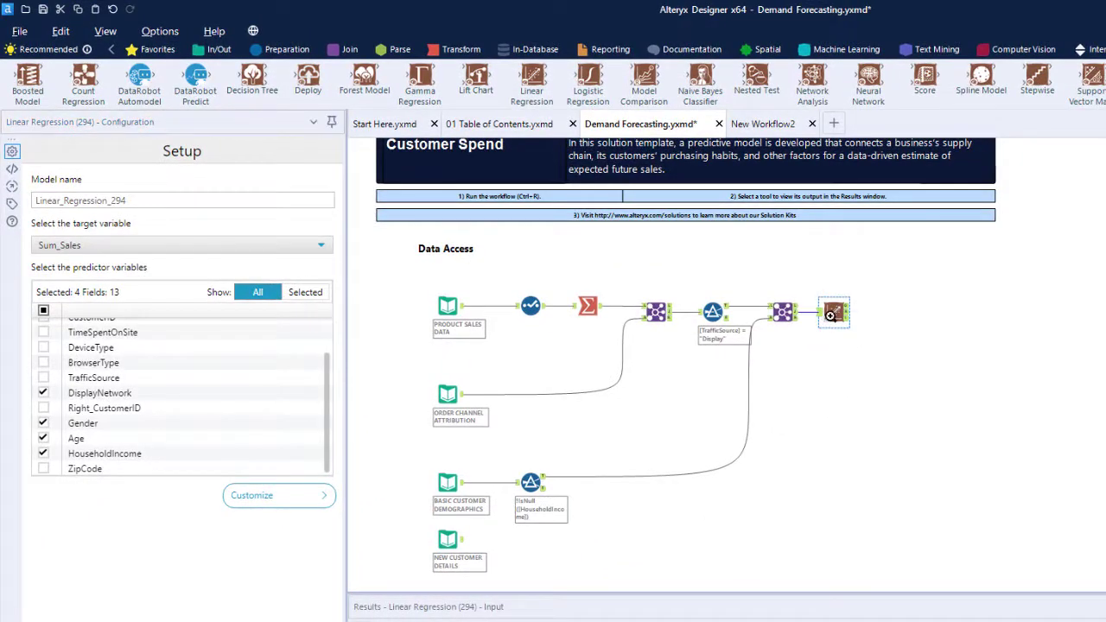
# Add an interactive-report Browse after the Linear Regression and open its full report in a new window
pyautogui.rightClick(830, 315)
pyautogui.click(907, 611)
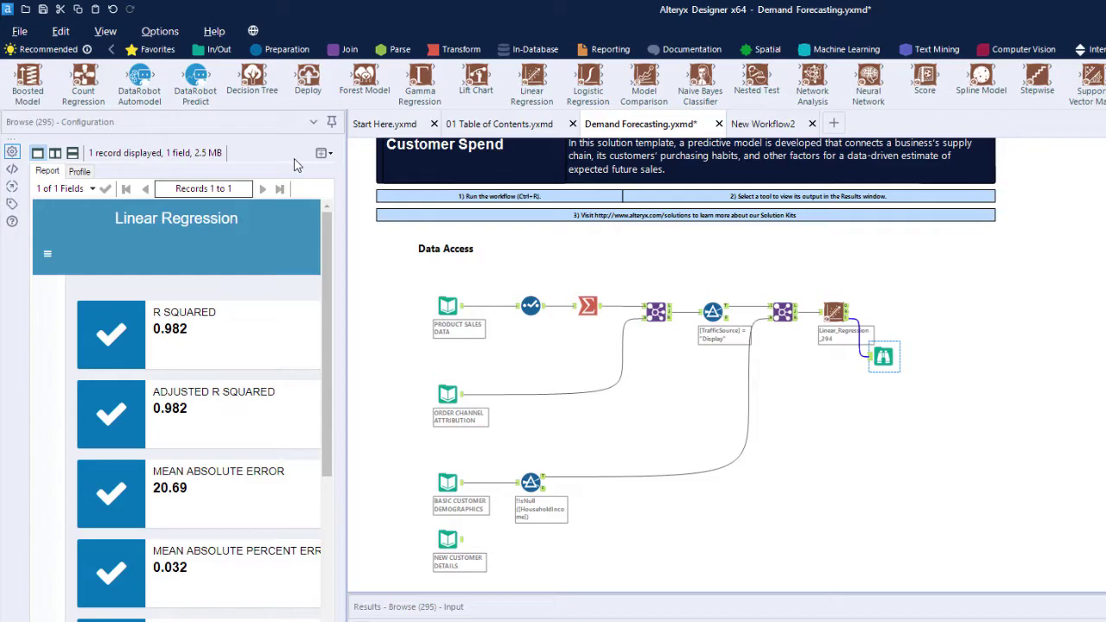
pyautogui.click(324, 153)
pyautogui.click(308, 170)
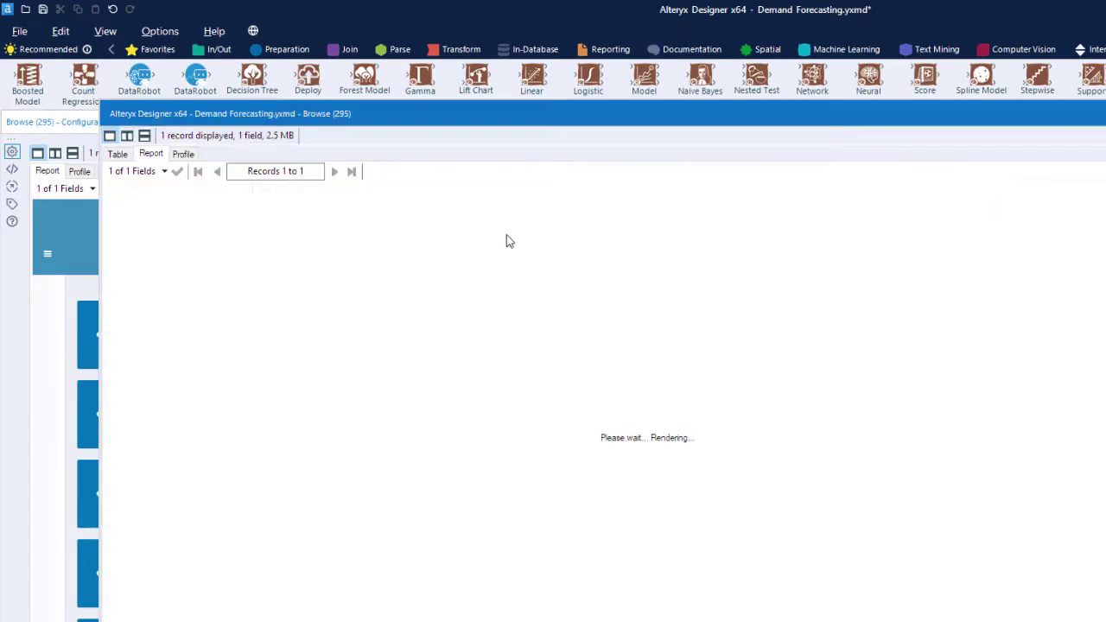
pyautogui.scroll(-3, 898, 570)
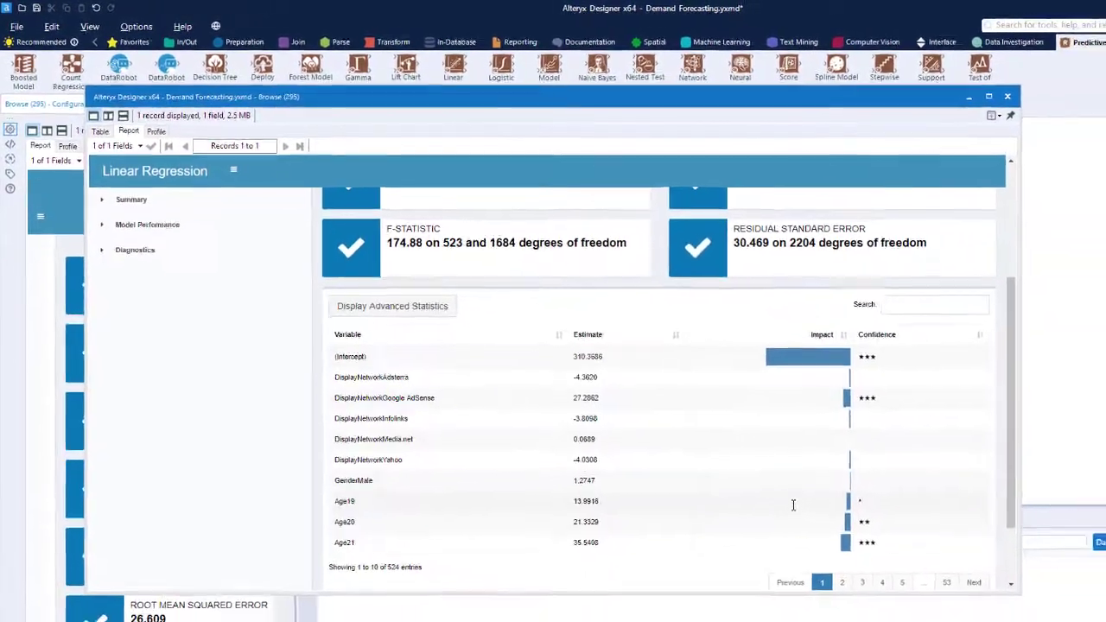
pyautogui.scroll(5, 793, 504)
# Review the Model Performance and Diagnostics plots in the regression report
pyautogui.click(149, 228)
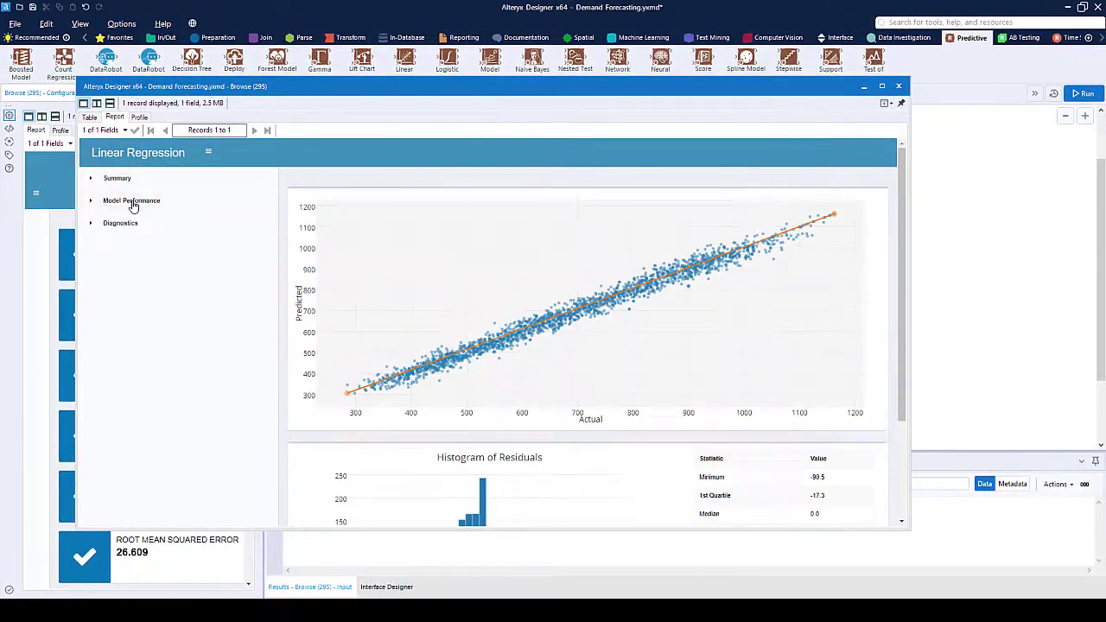
pyautogui.scroll(-3, 237, 385)
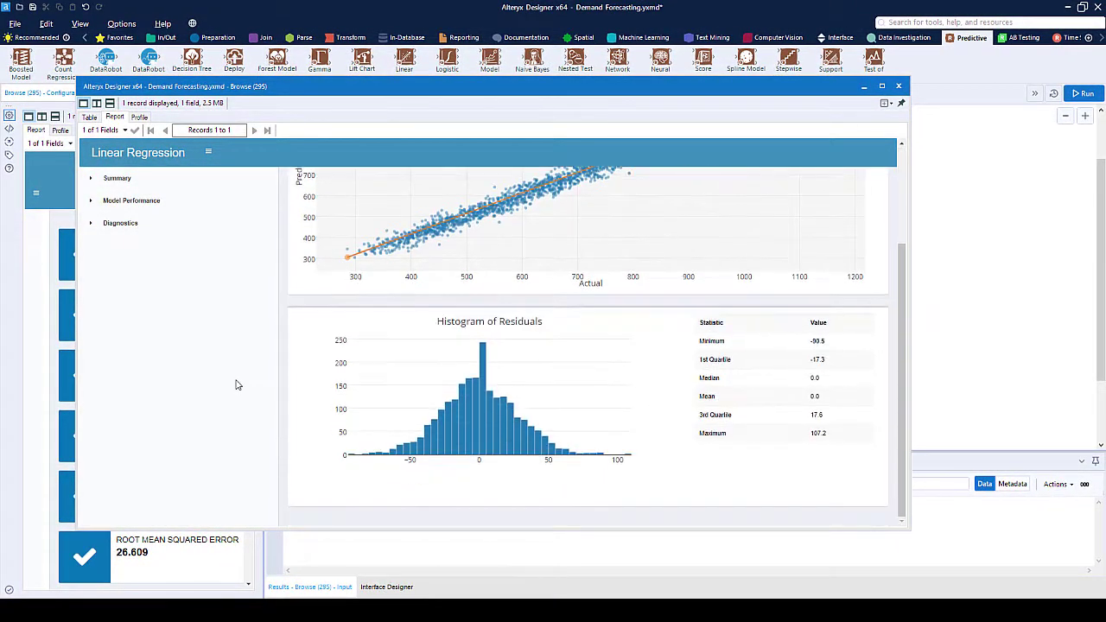
pyautogui.scroll(3, 145, 262)
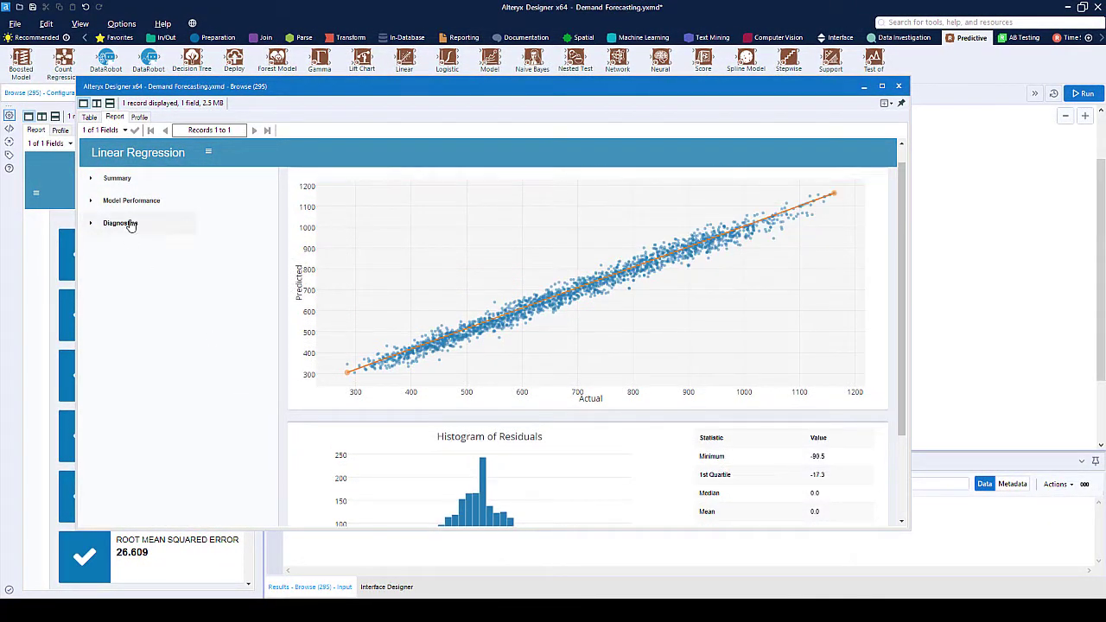
pyautogui.click(121, 222)
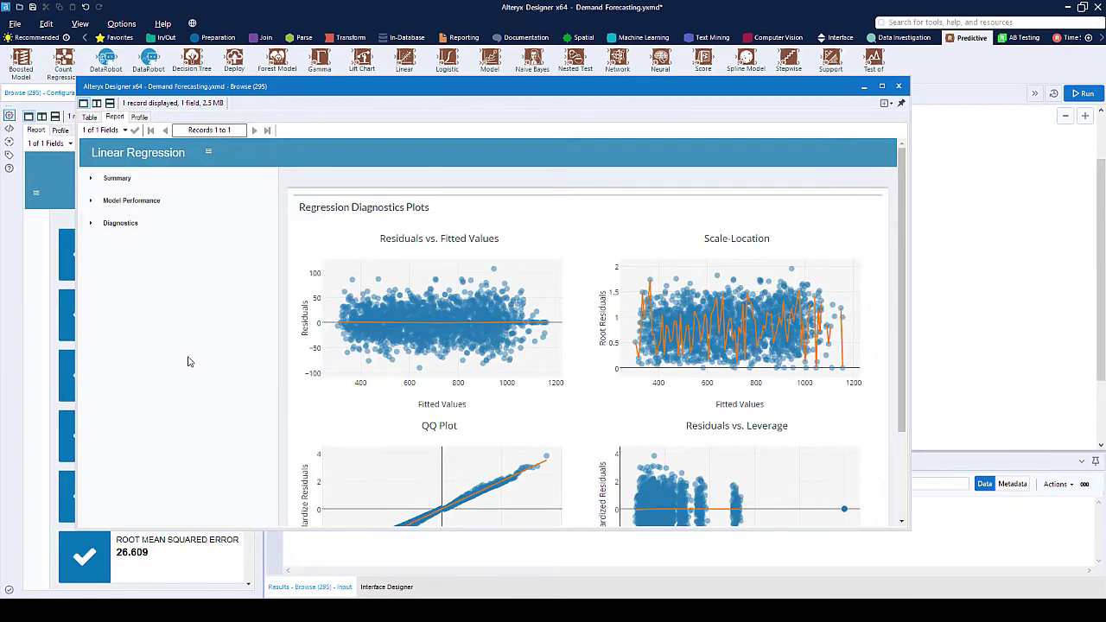
pyautogui.scroll(-3, 189, 361)
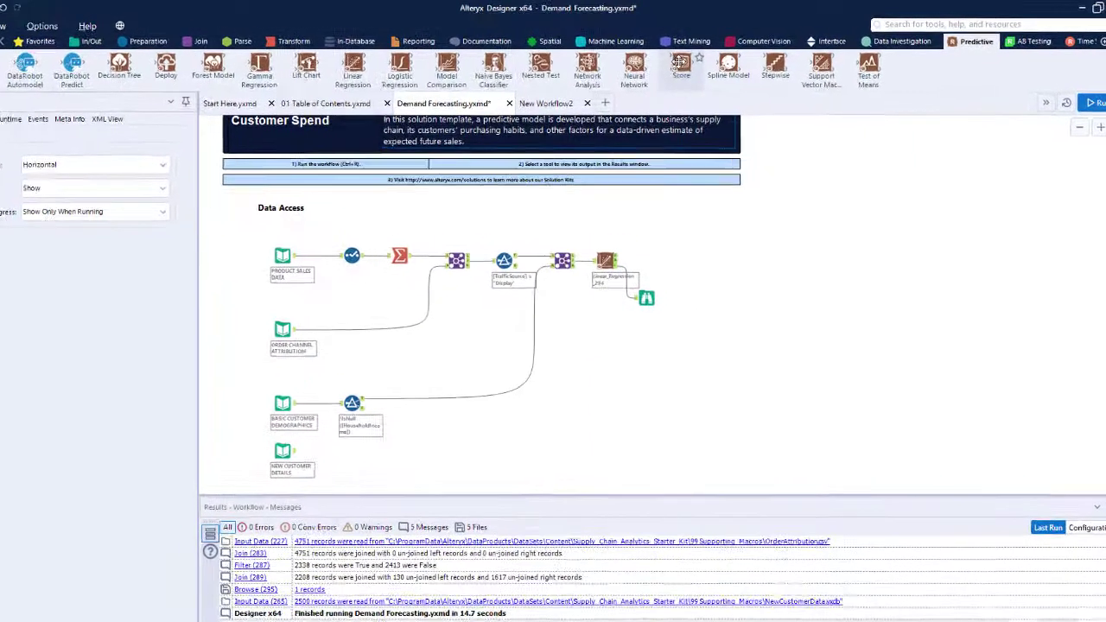
# Feed the Linear Regression model and New Customer Details into a Score tool, then add a Browse after it
pyautogui.moveTo(701, 306); pyautogui.dragTo(697, 303)
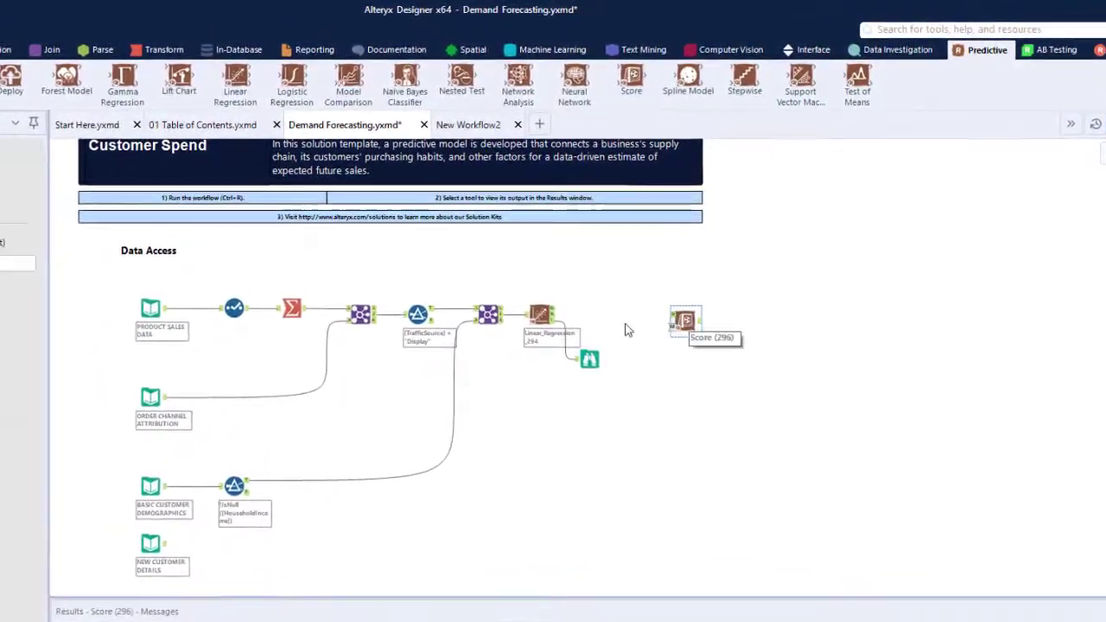
pyautogui.moveTo(577, 315); pyautogui.dragTo(671, 326)
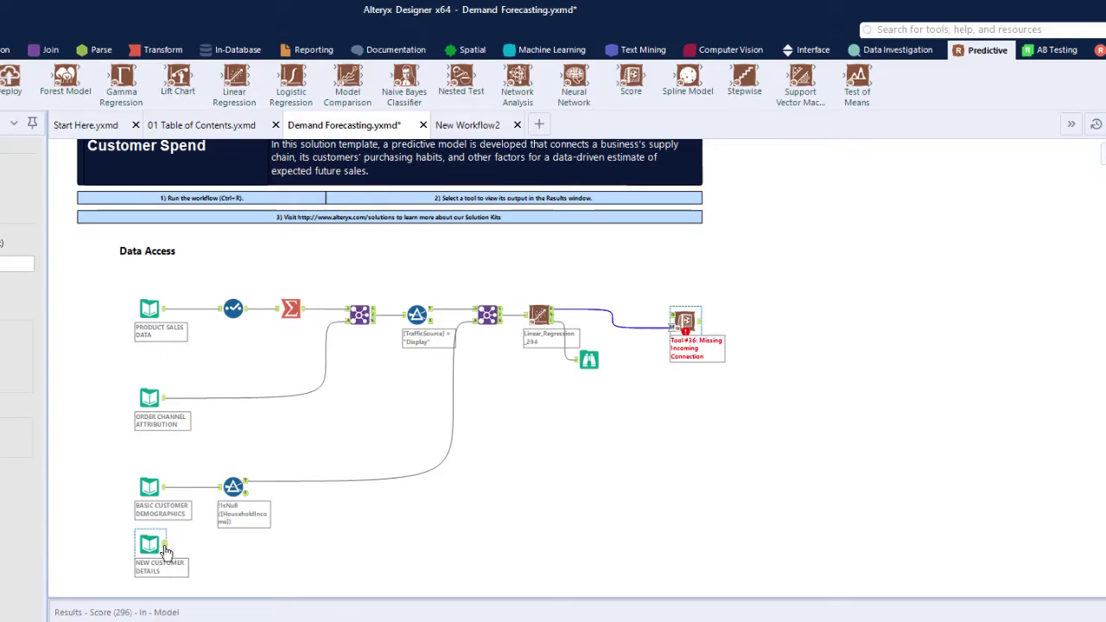
pyautogui.moveTo(166, 551)
pyautogui.mouseDown()
pyautogui.moveTo(538, 424)
pyautogui.moveTo(678, 321)
pyautogui.mouseUp()
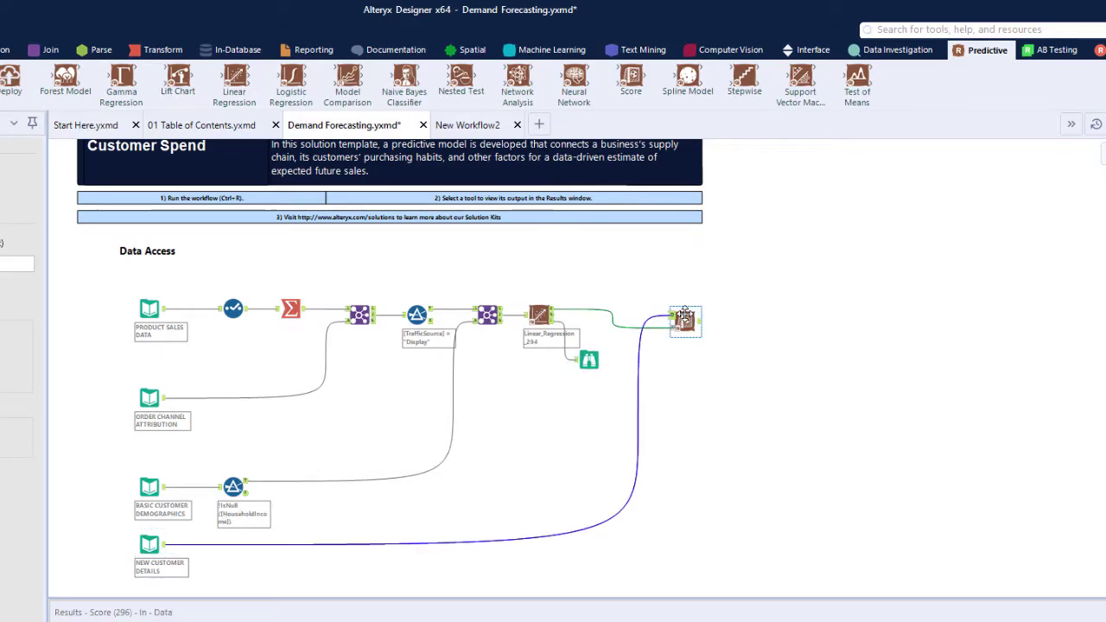
pyautogui.rightClick(684, 316)
# Browse the scored output and profile the Score field: 2,500 values from 304.85 to 1,067.68, averaging 655.08
pyautogui.click(743, 461)
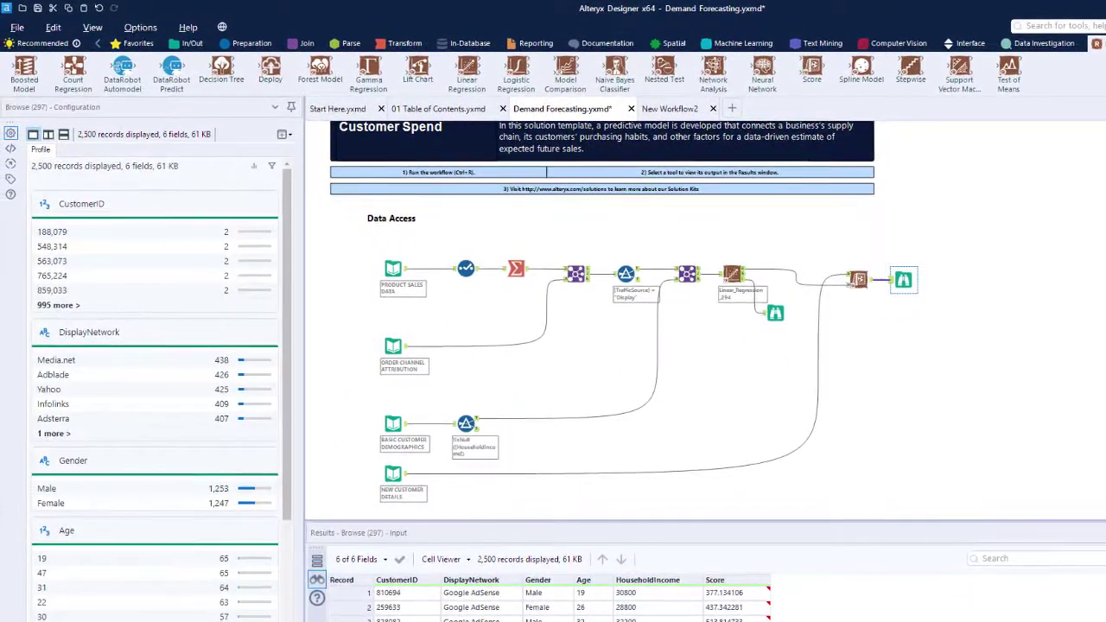
pyautogui.click(725, 593)
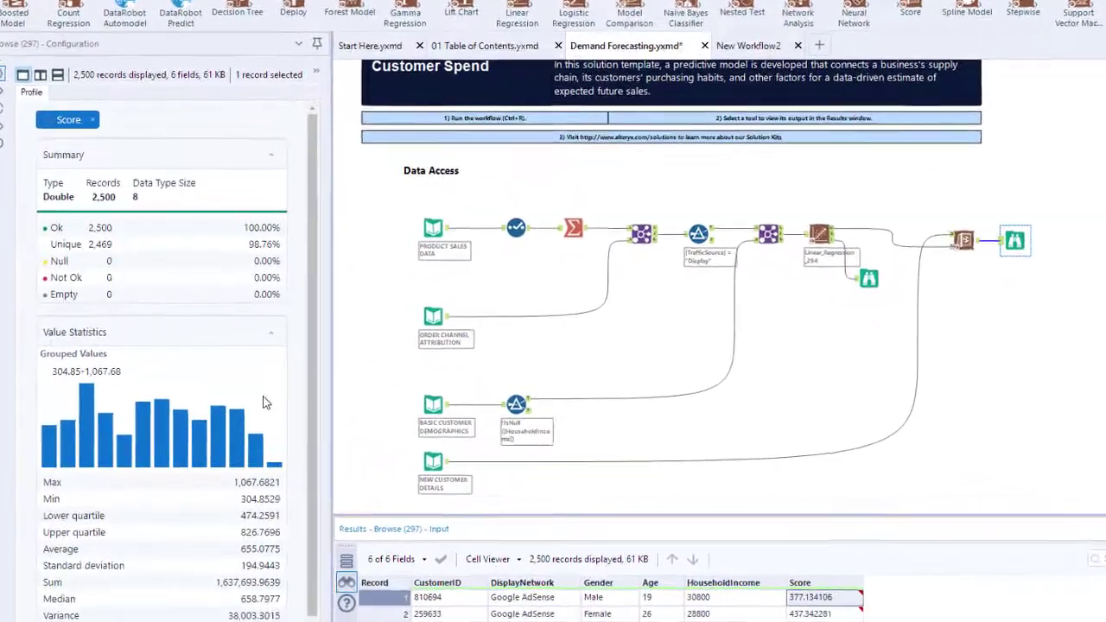